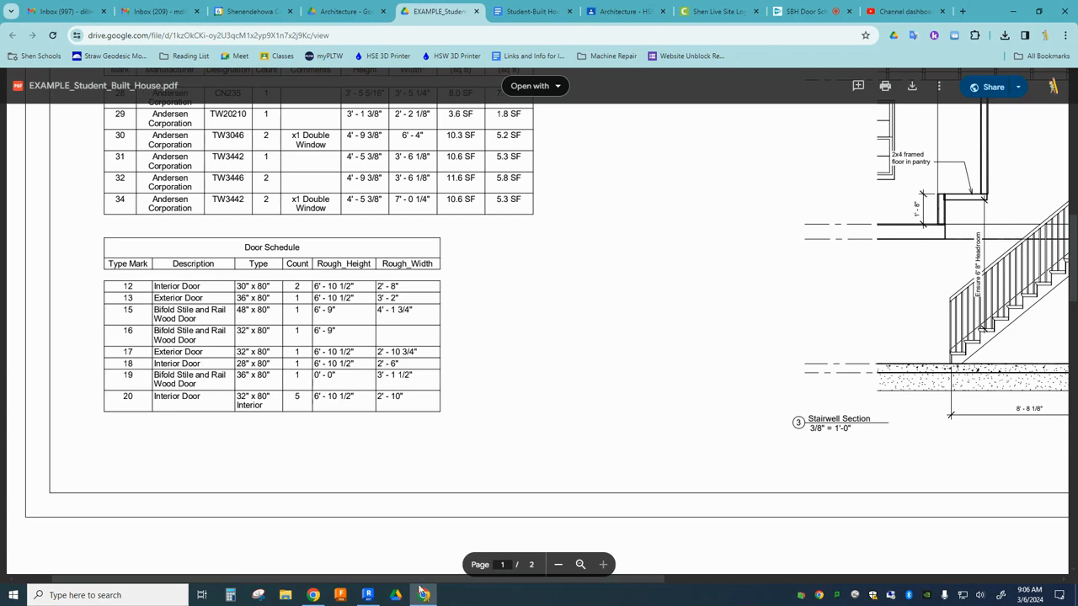
# Switch to Revit and highlight all instances of the gable wall's exterior door type in the 3D view
pyautogui.click(367, 595)
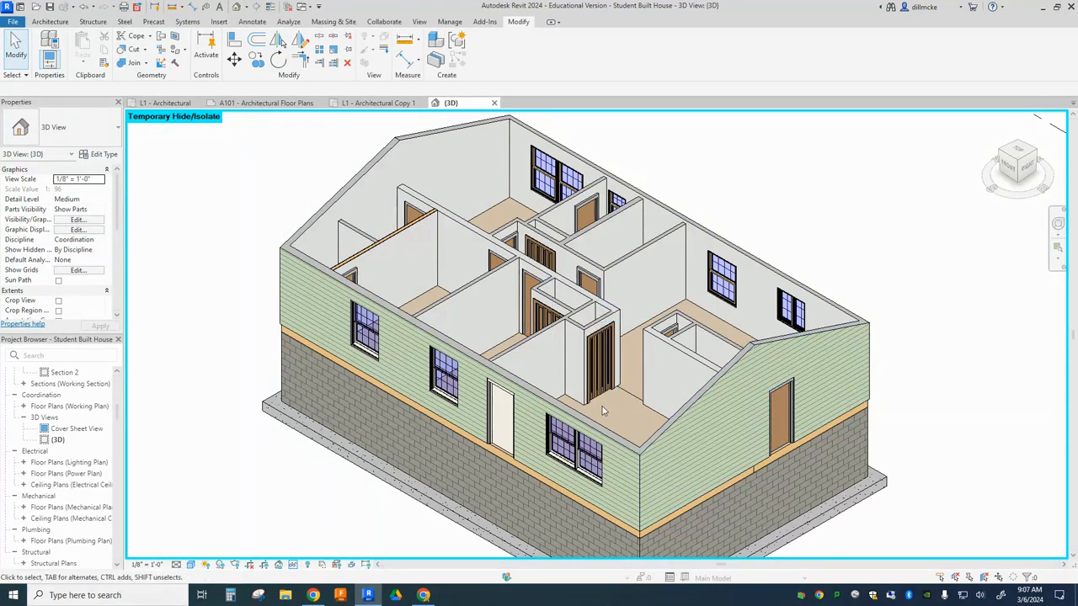
pyautogui.scroll(5, 480, 432)
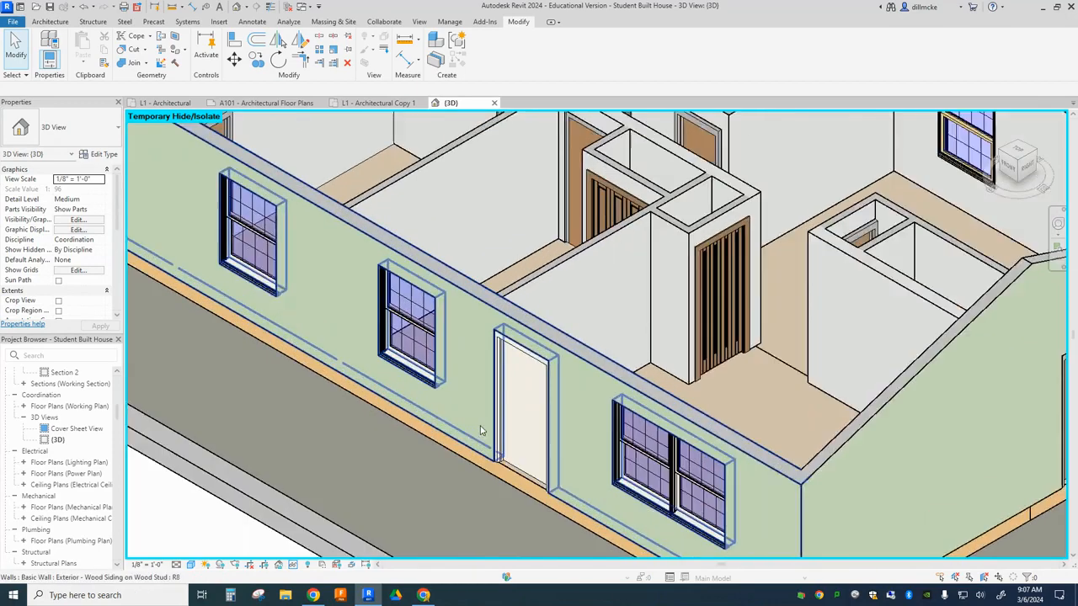
pyautogui.scroll(3, 509, 391)
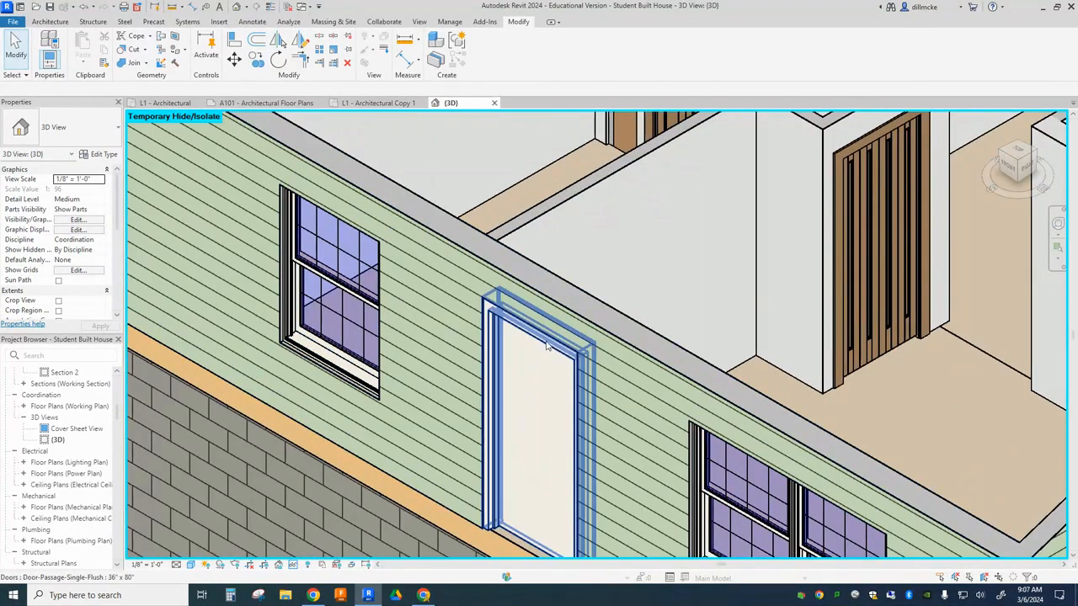
pyautogui.scroll(-1, 518, 341)
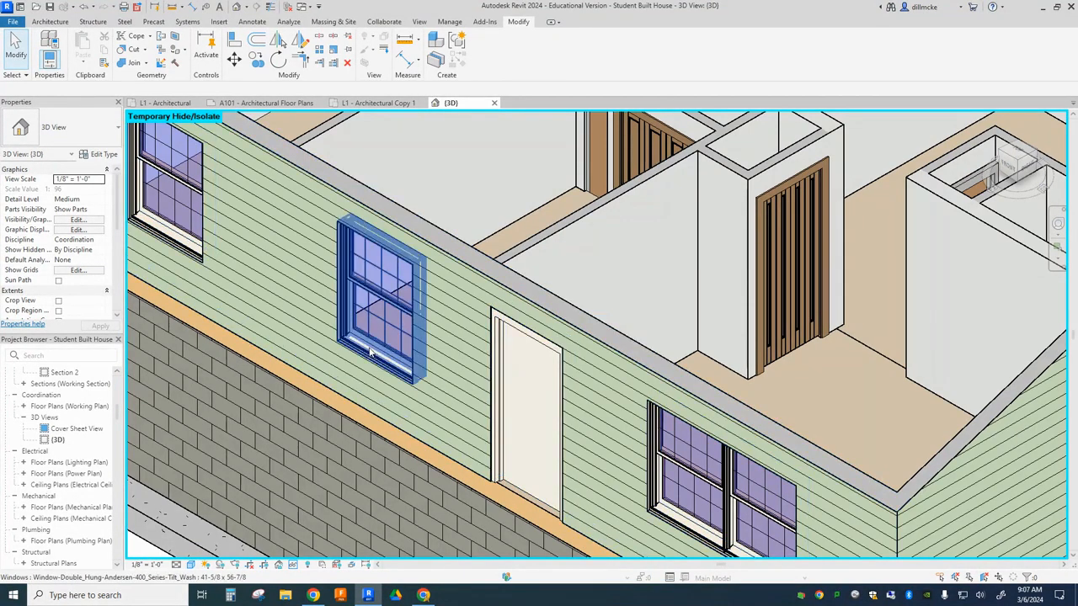
pyautogui.scroll(-5, 522, 363)
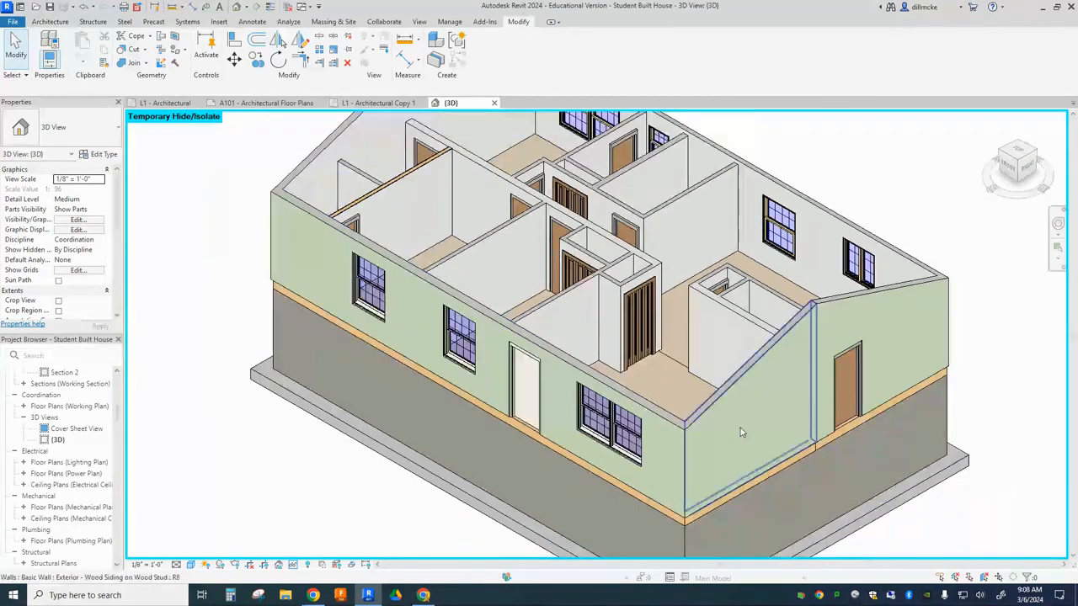
pyautogui.click(846, 387)
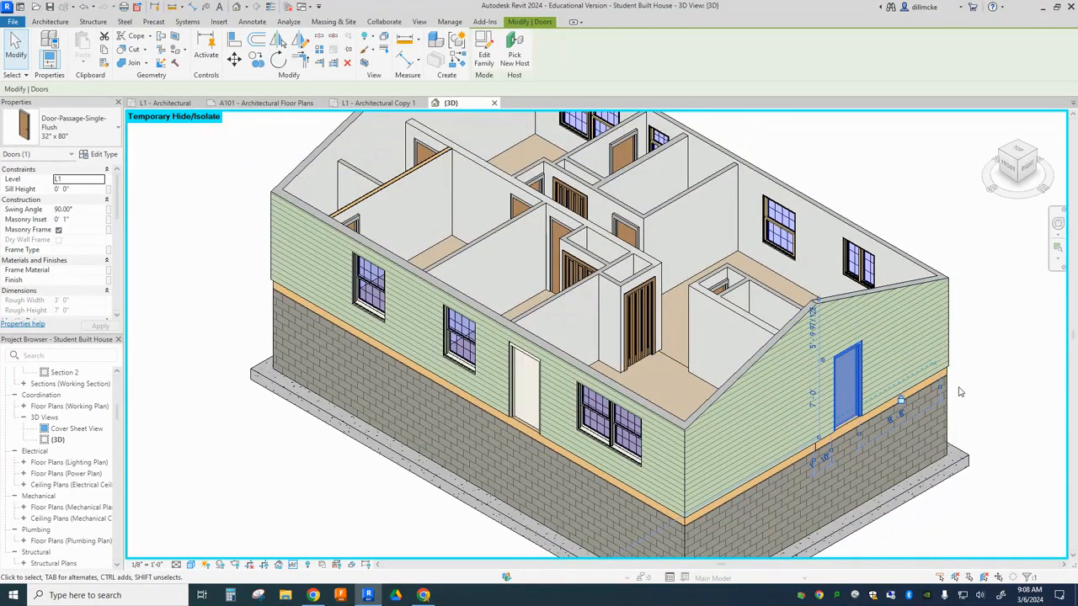
pyautogui.press('s')
pyautogui.press('a')
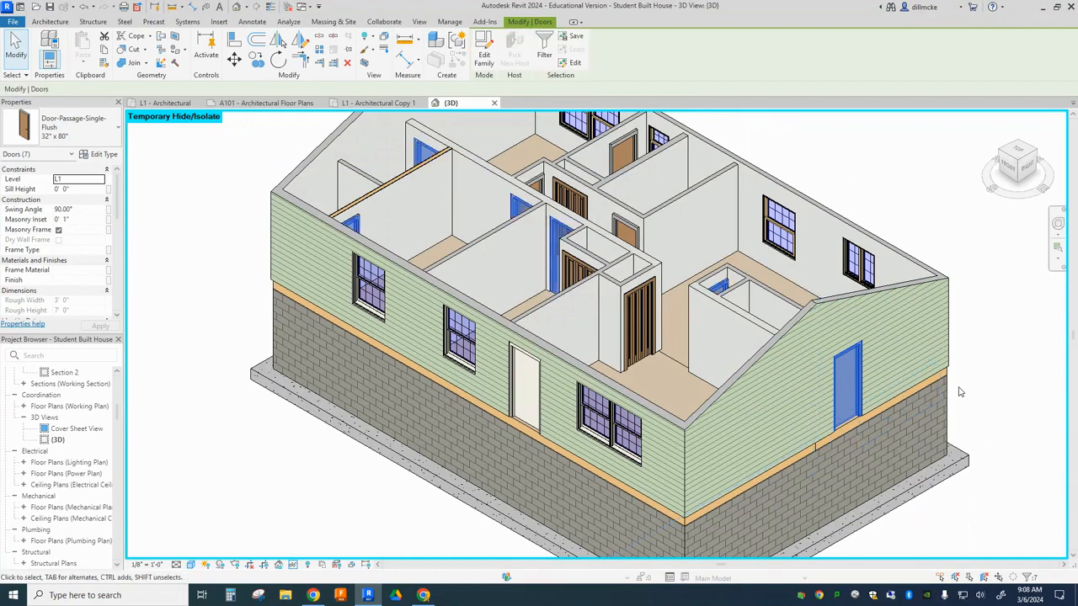
pyautogui.click(984, 335)
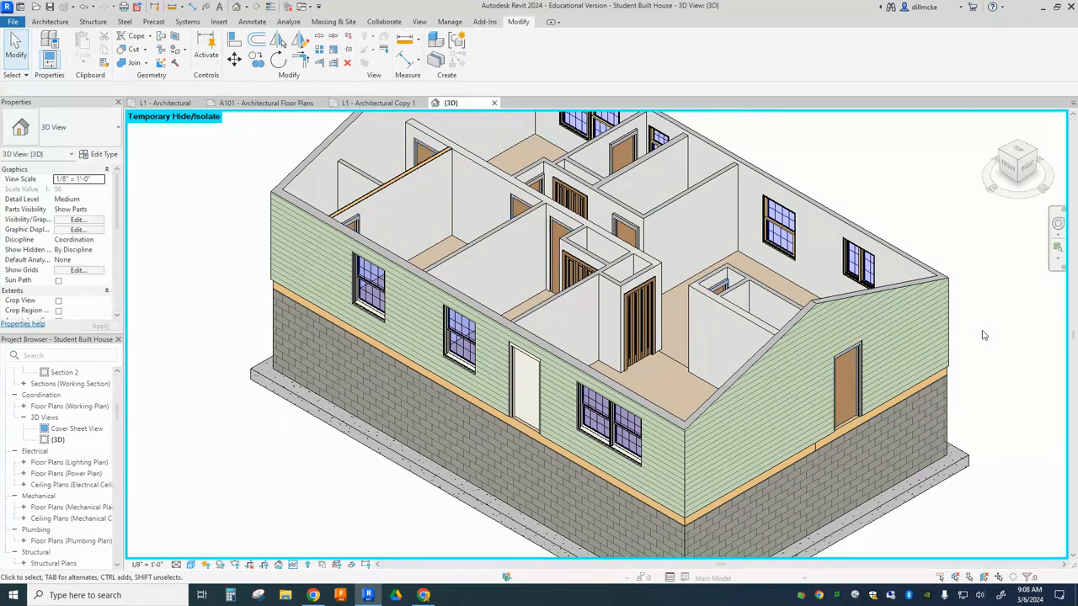
# Duplicate the gable wall door's type under the name 32" x 80" Exterior
pyautogui.click(852, 358)
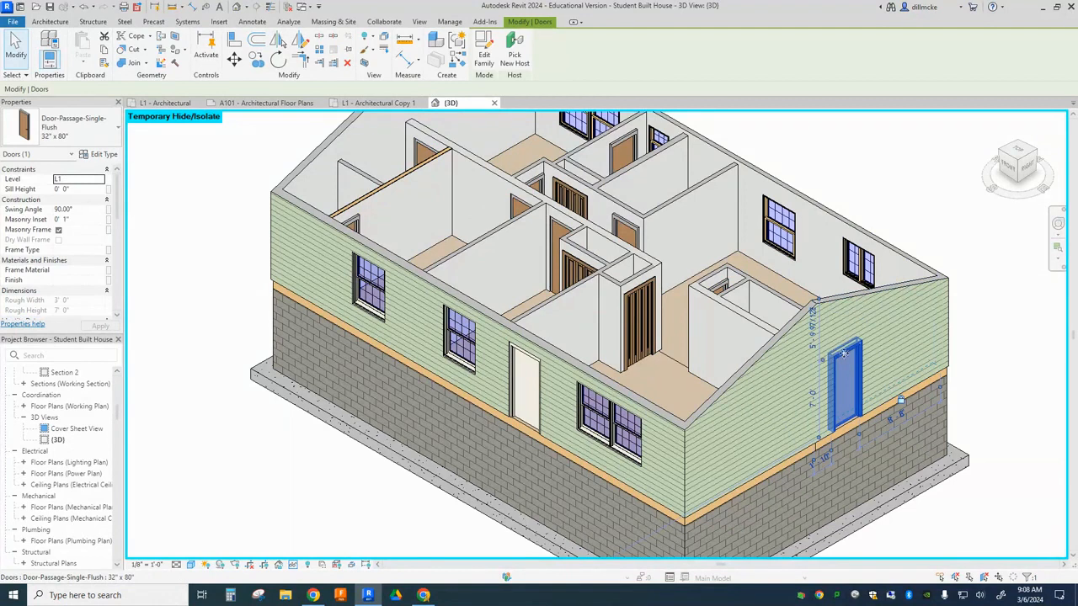
pyautogui.click(101, 155)
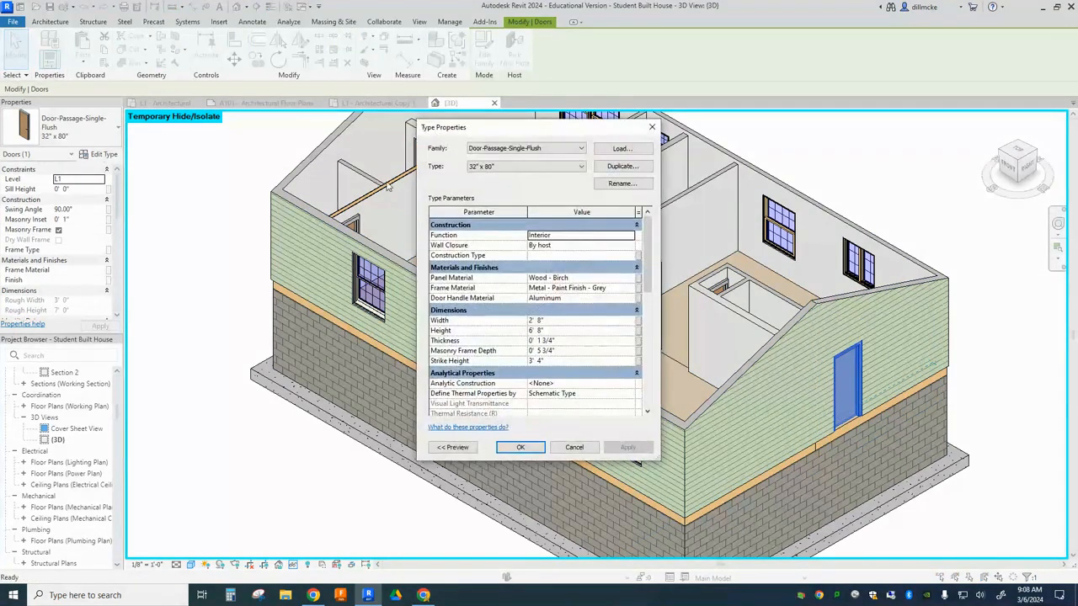
pyautogui.click(613, 168)
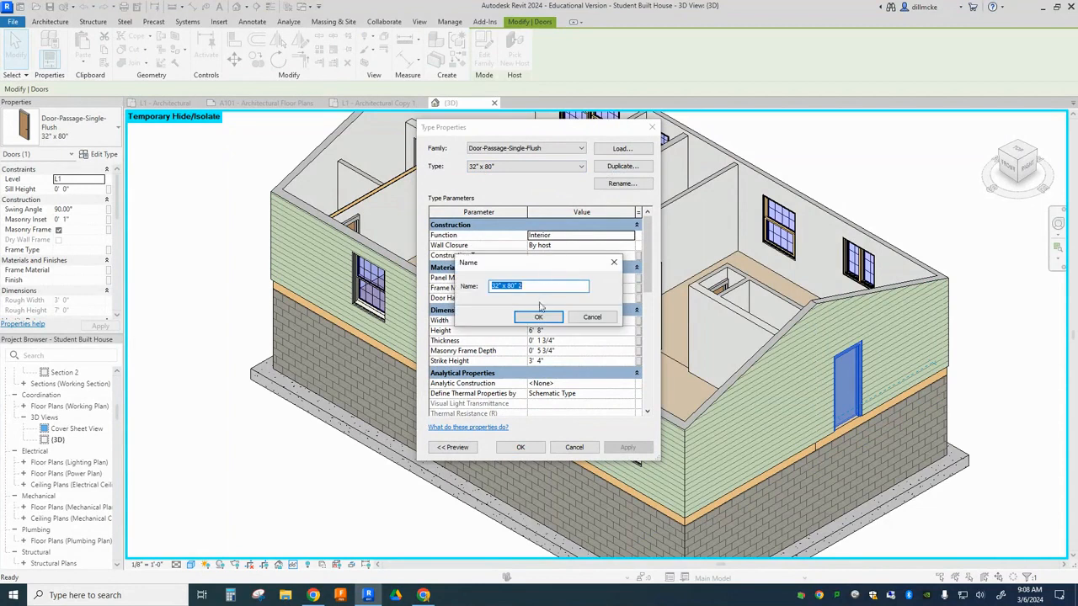
pyautogui.click(540, 287)
pyautogui.write('Exterior')
pyautogui.click(538, 317)
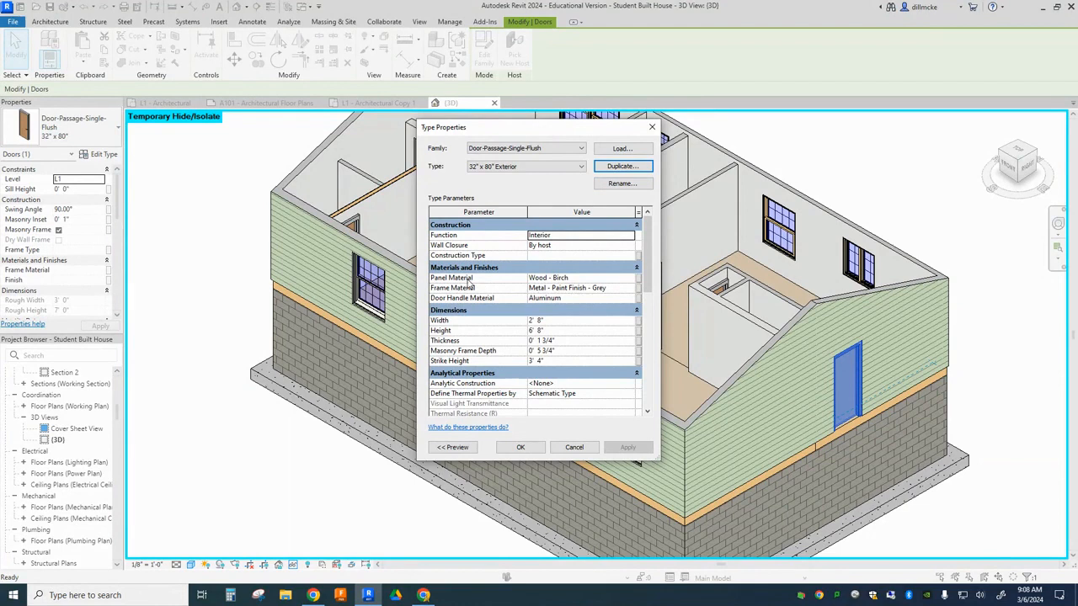
# Set the panel material of the 32" x 80" Exterior door type to Vinyl - Andersen - White
pyautogui.click(630, 281)
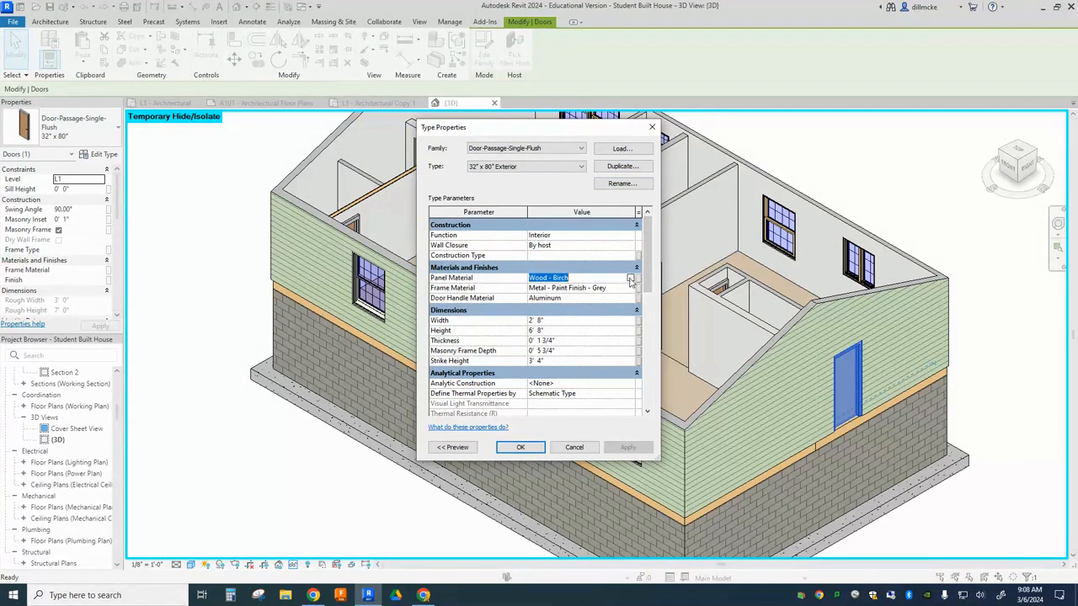
pyautogui.click(632, 280)
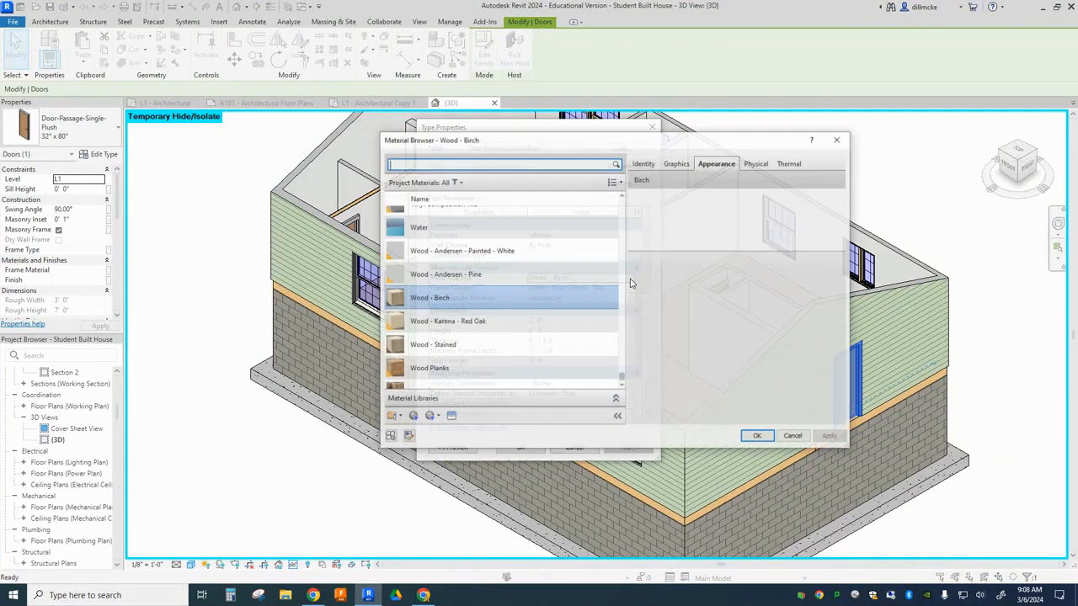
pyautogui.scroll(2, 563, 293)
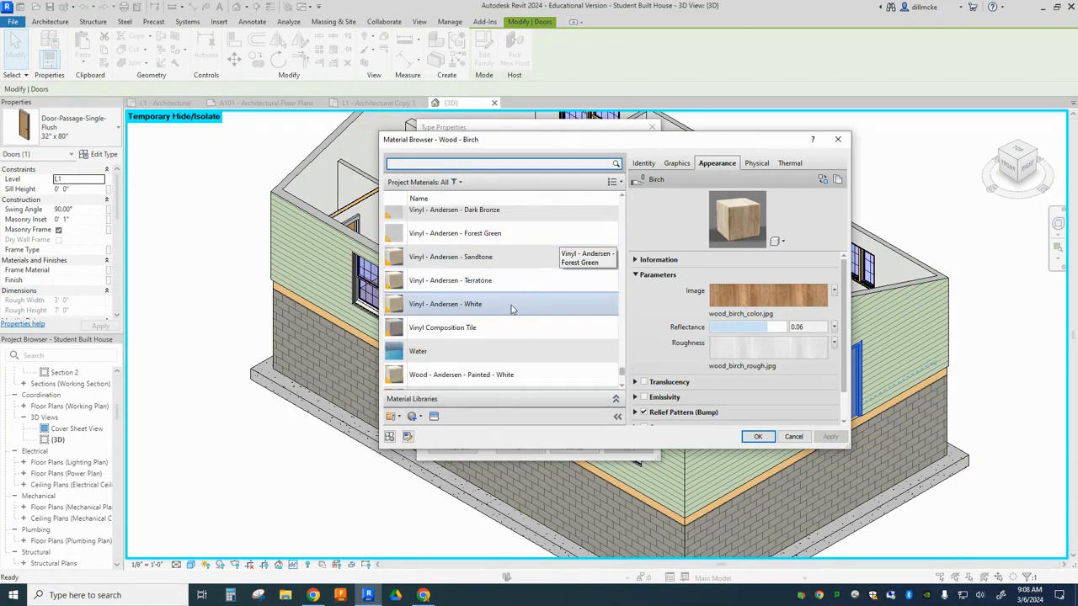
pyautogui.click(497, 304)
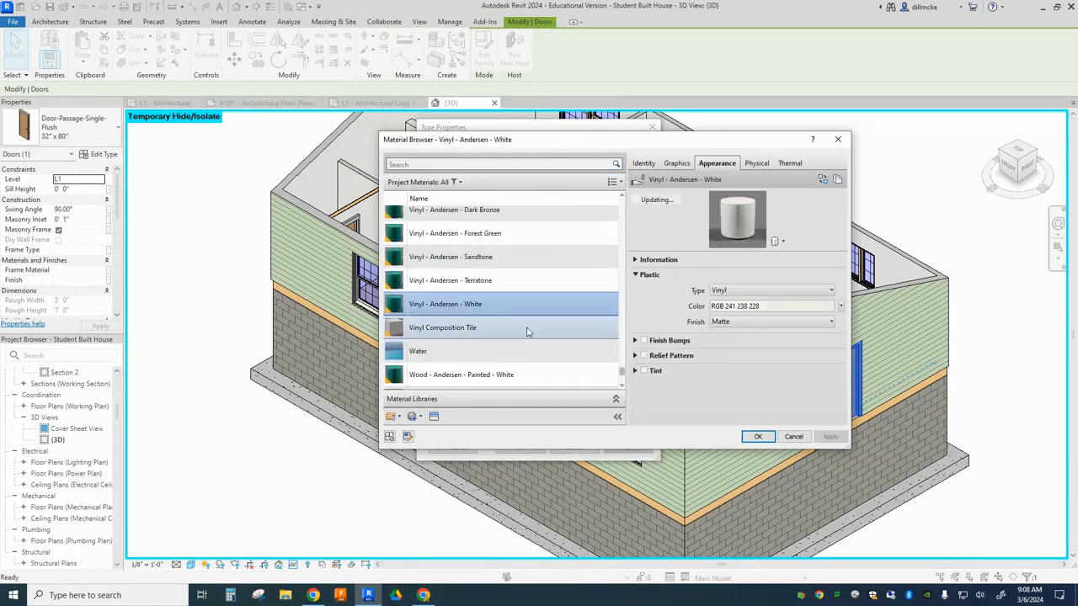
pyautogui.click(754, 436)
# Set the exterior door type's frame material to Vinyl - Andersen - White and apply the type changes
pyautogui.click(628, 288)
pyautogui.click(628, 288)
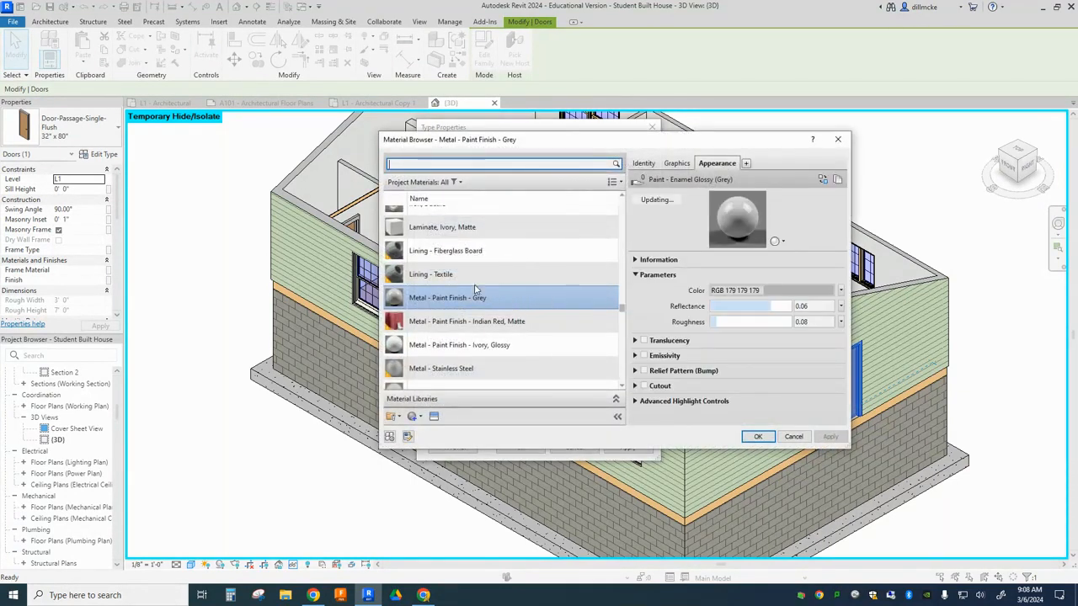
pyautogui.scroll(-5, 476, 303)
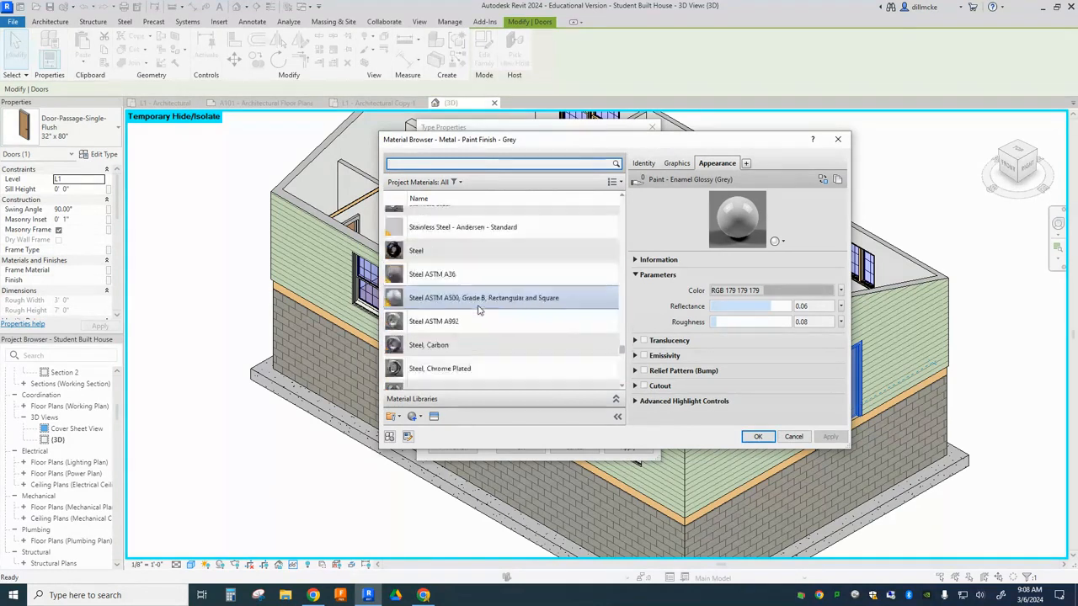
pyautogui.scroll(-8, 478, 307)
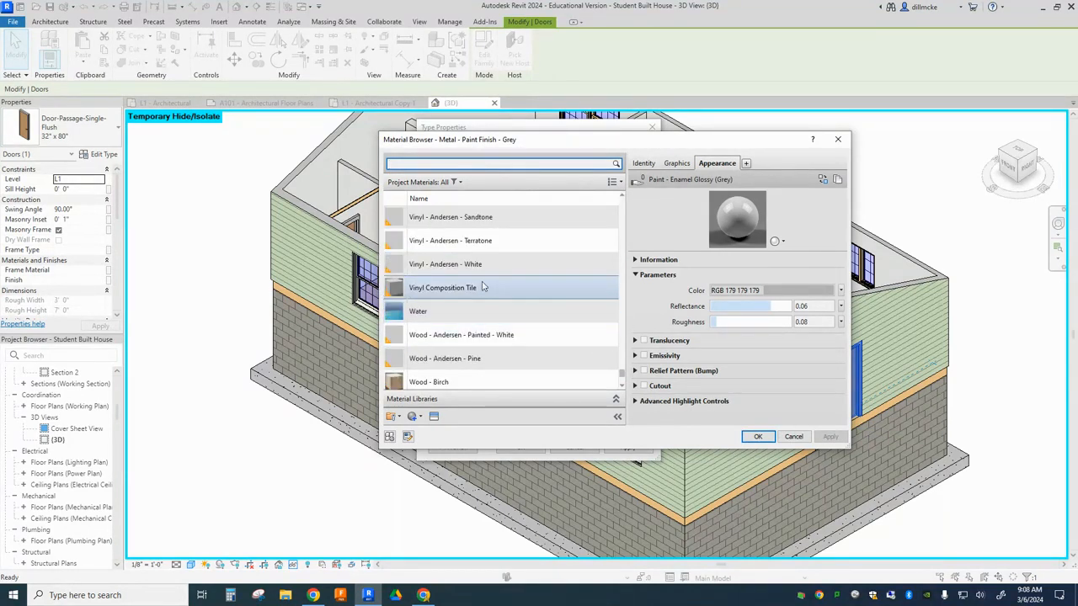
pyautogui.click(483, 266)
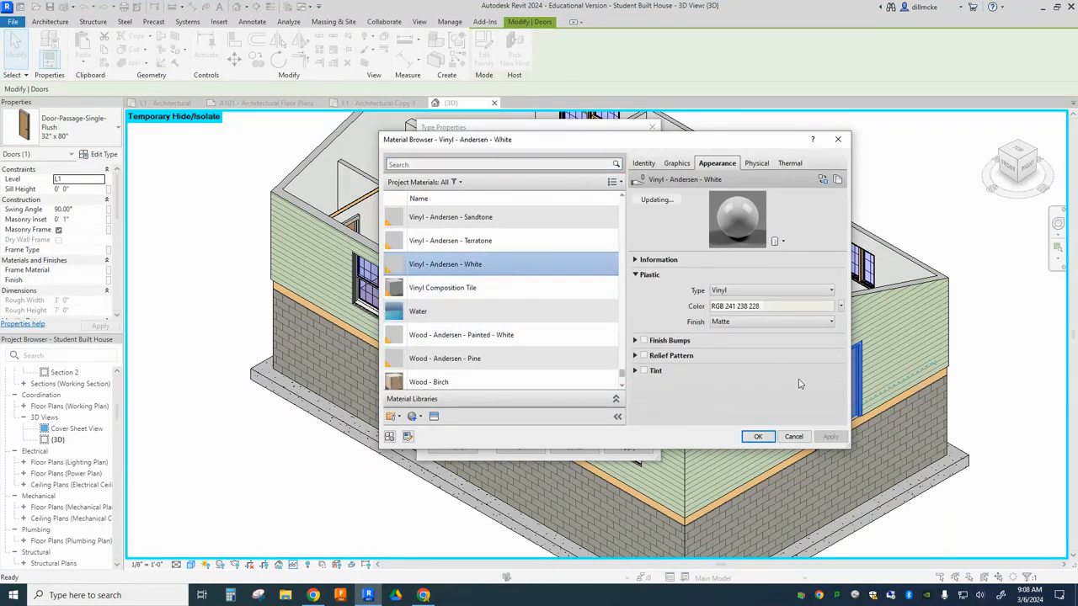
pyautogui.click(758, 437)
pyautogui.click(628, 448)
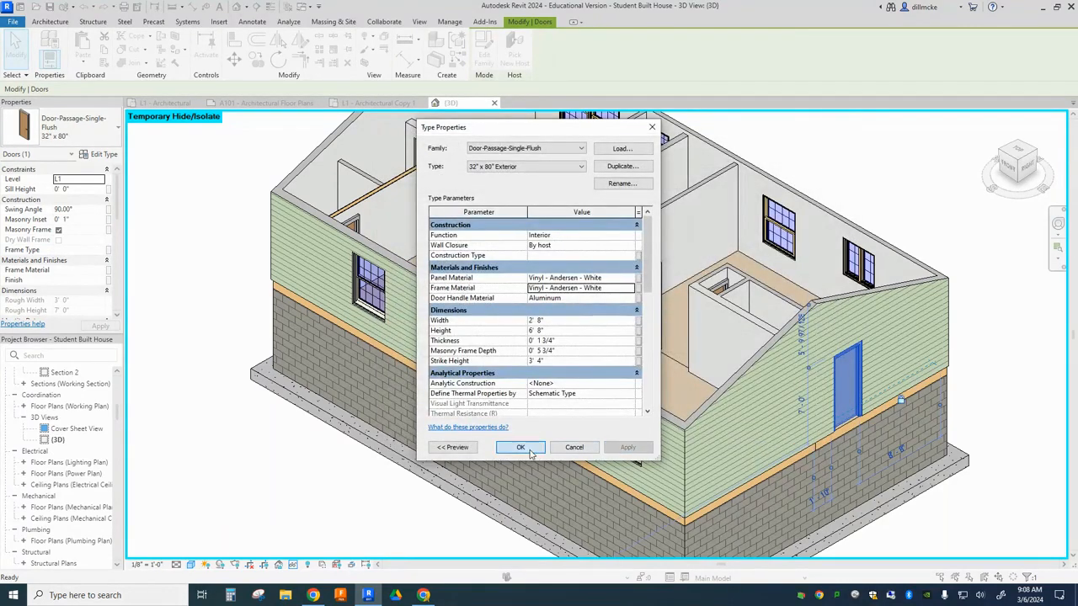
pyautogui.press('Return')
pyautogui.click(897, 199)
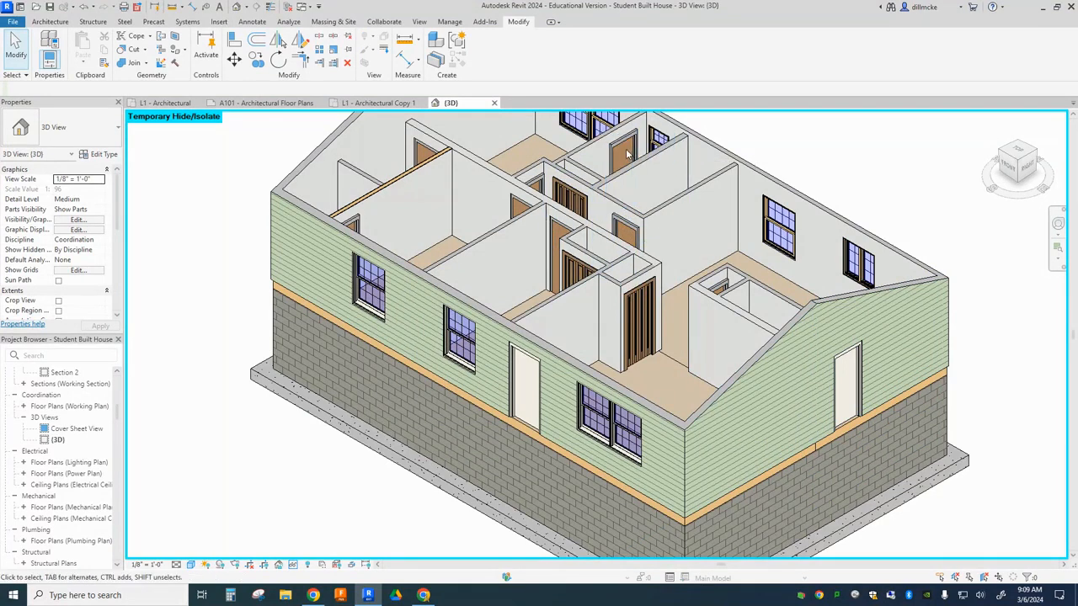
# Highlight all instances of the interior 32" x 80" door and check the function in its type properties
pyautogui.scroll(3, 625, 151)
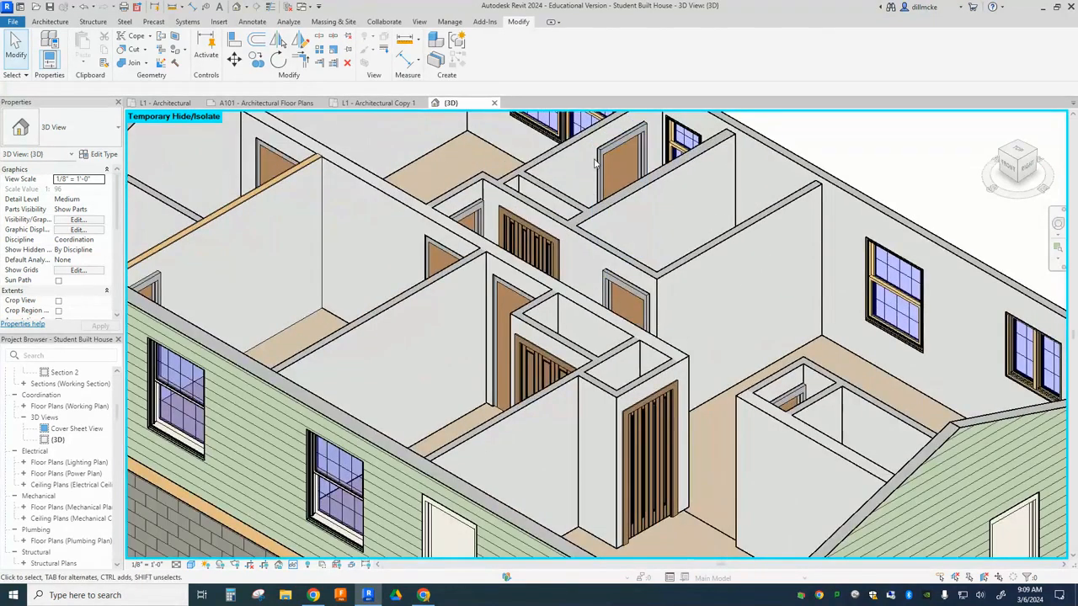
pyautogui.scroll(-5, 605, 161)
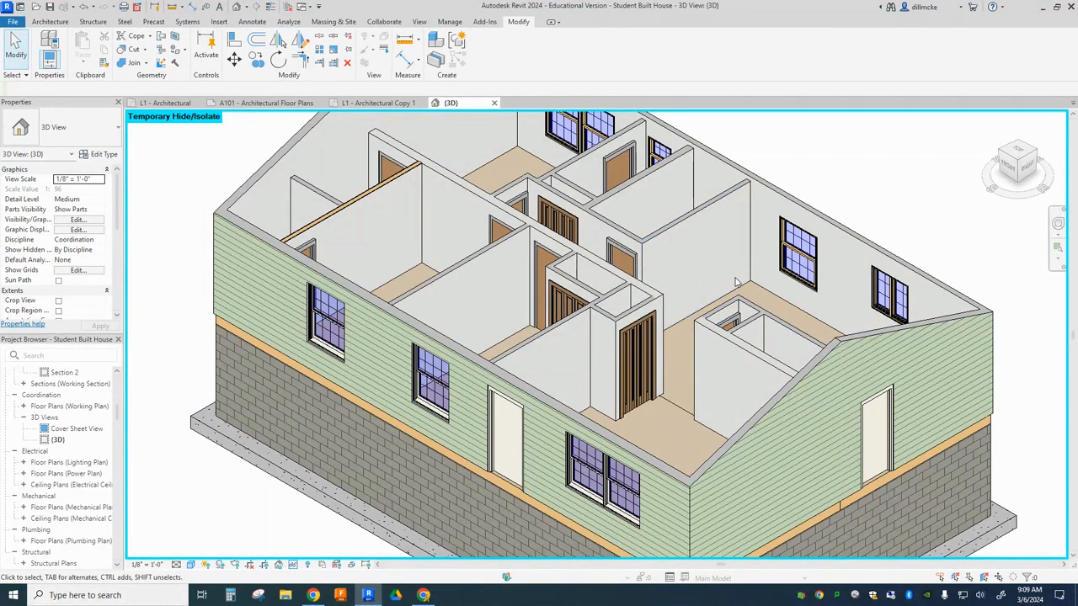
pyautogui.click(859, 401)
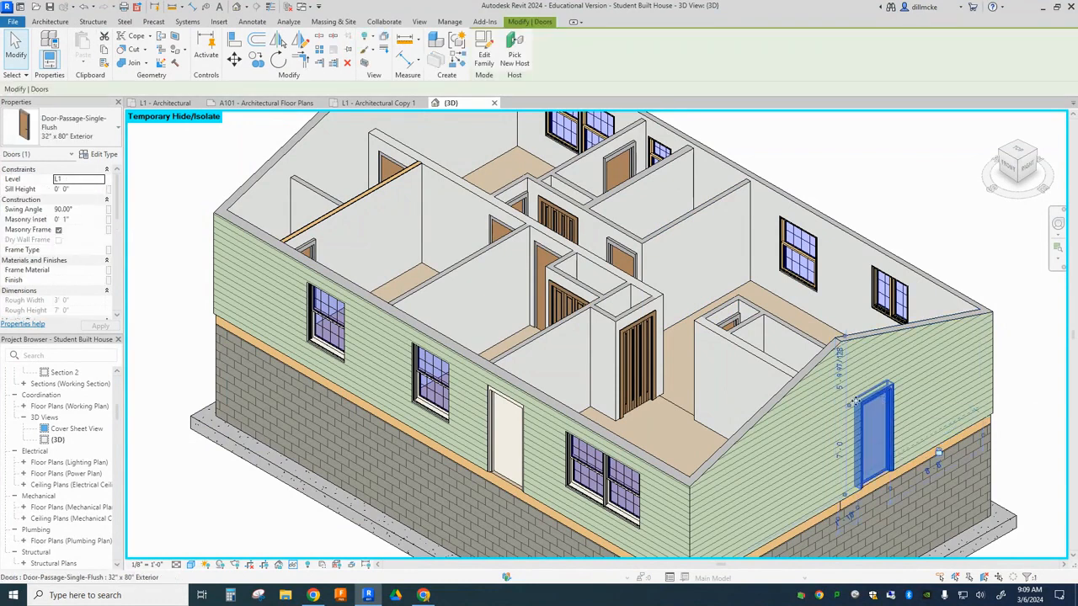
pyautogui.click(730, 321)
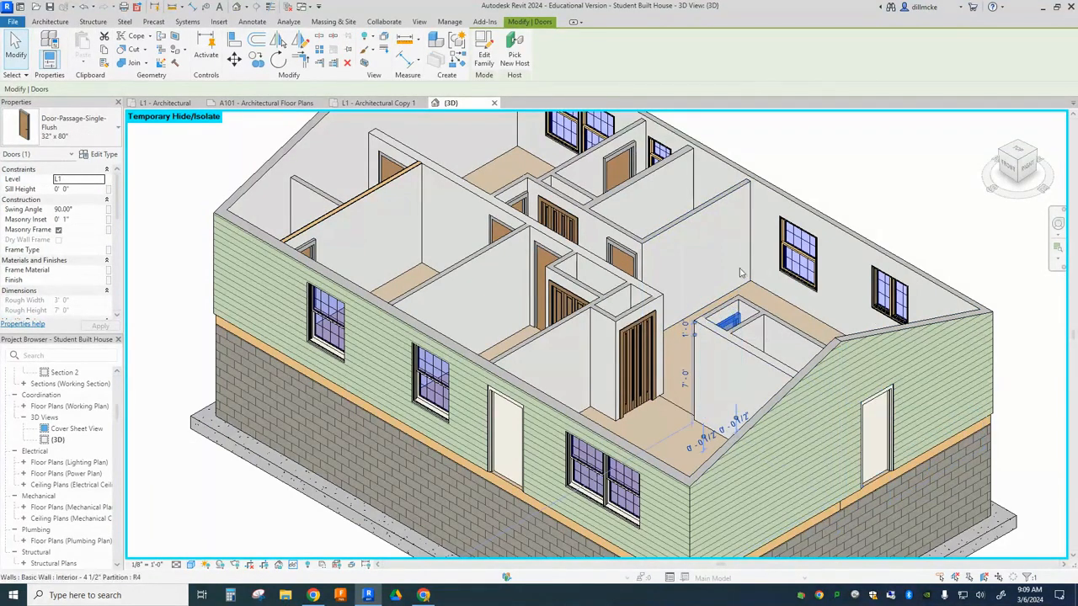
pyautogui.press('s')
pyautogui.press('a')
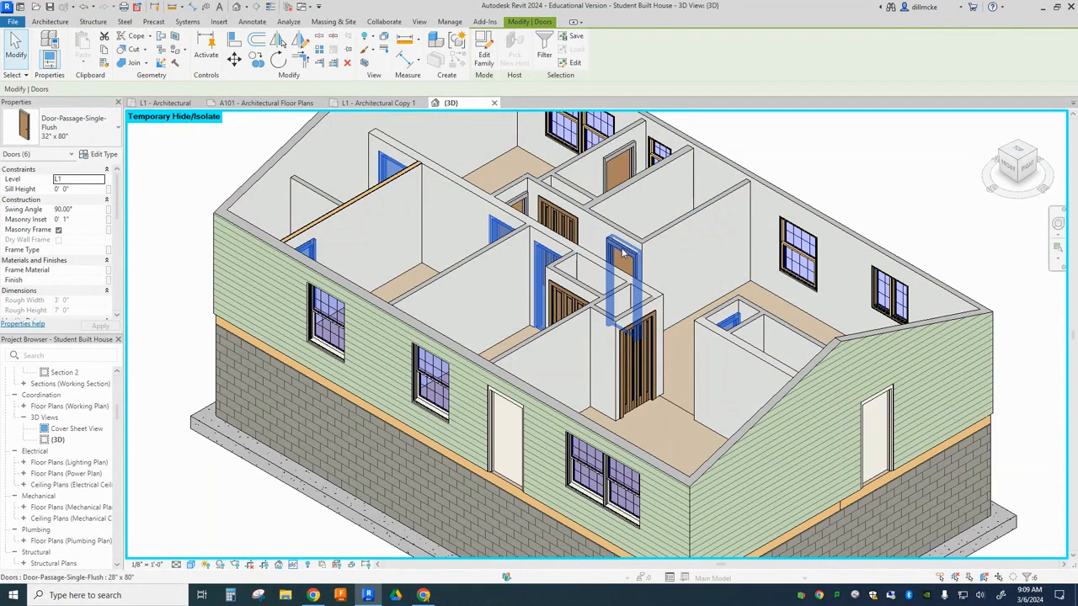
pyautogui.click(99, 155)
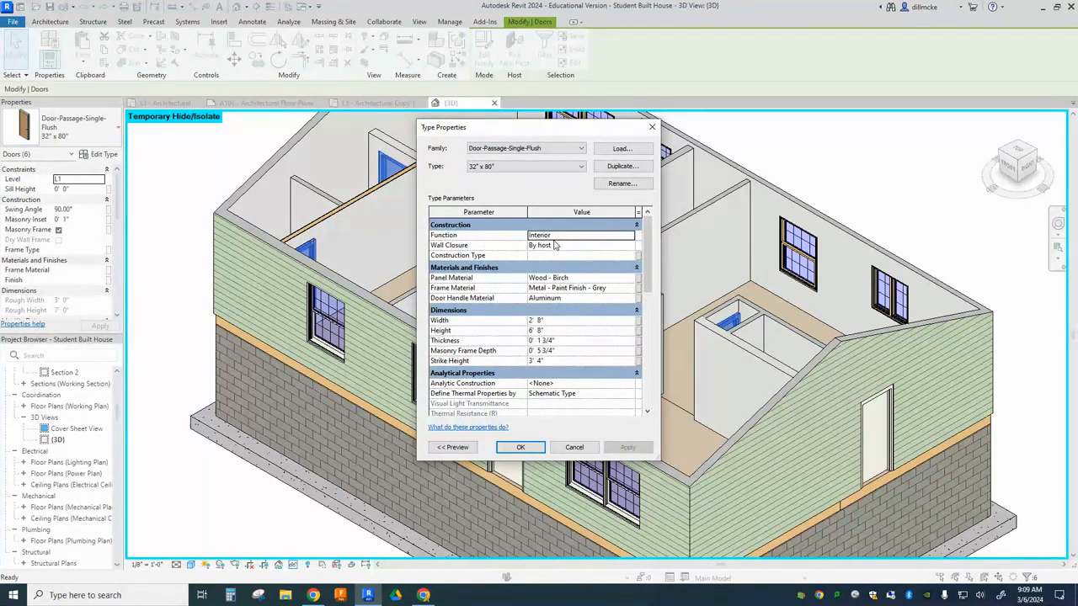
pyautogui.click(520, 447)
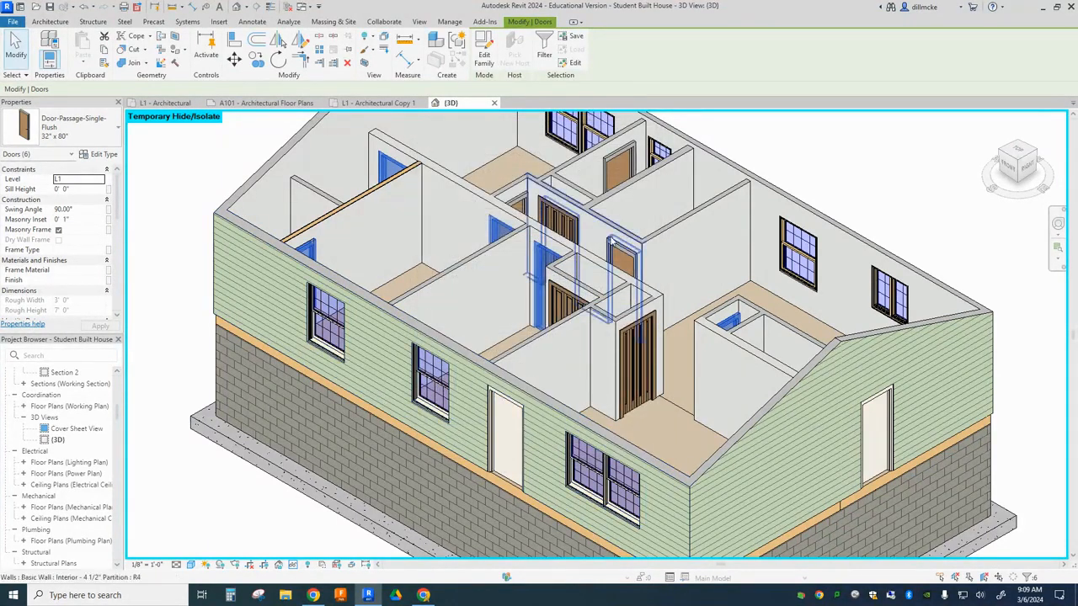
# Check the function in the type properties of the 28" x 80" interior door and the 36-inch bifold door
pyautogui.click(616, 249)
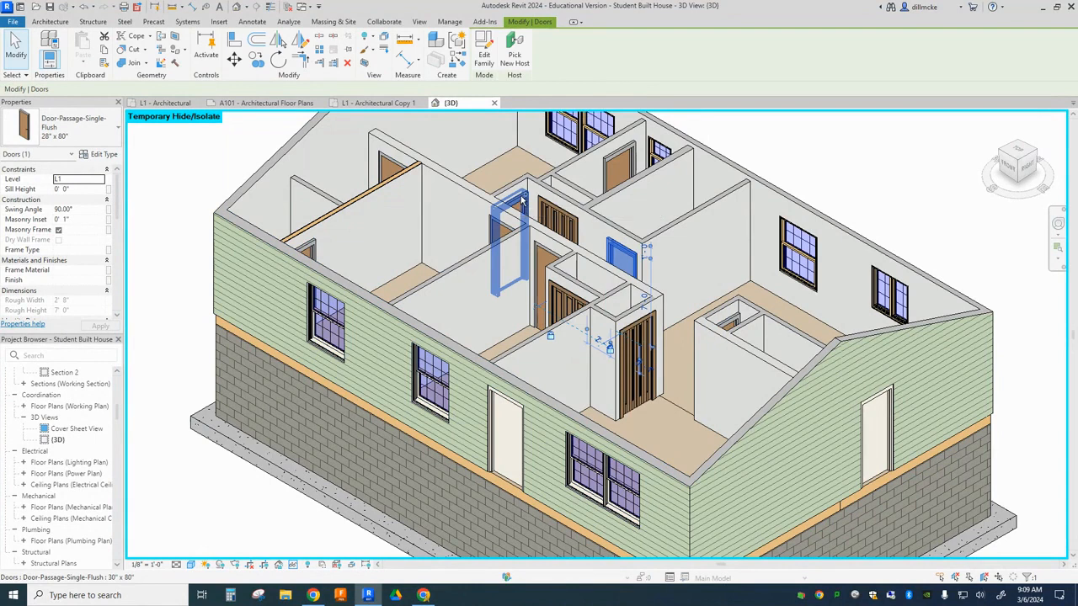
pyautogui.keyDown('ctrl'); pyautogui.click(522, 201); pyautogui.keyUp('ctrl')
pyautogui.keyDown('ctrl'); pyautogui.click(613, 168); pyautogui.keyUp('ctrl')
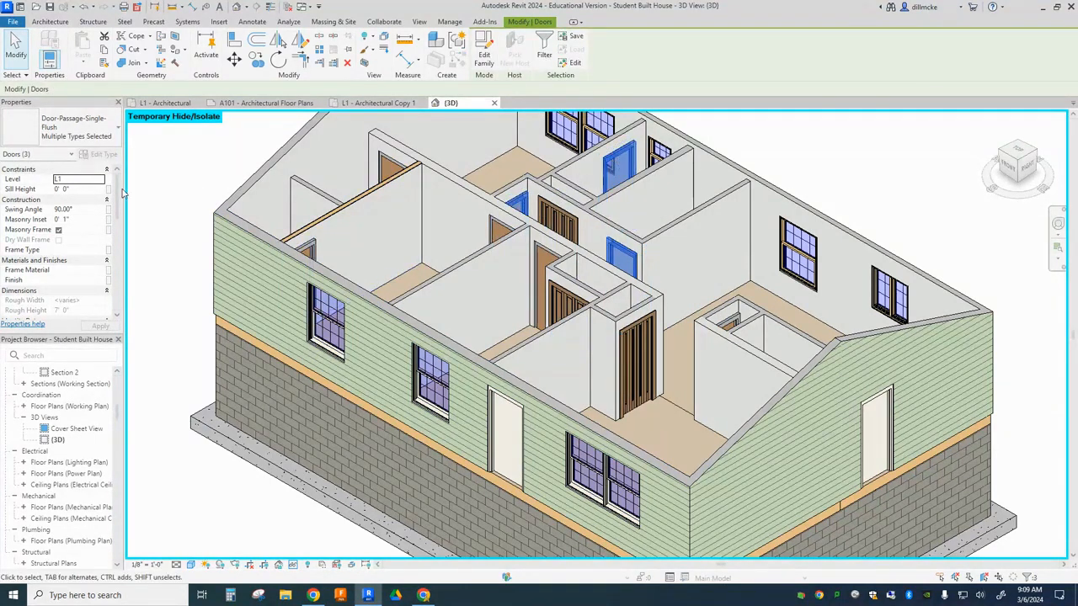
pyautogui.click(734, 133)
pyautogui.click(620, 168)
pyautogui.click(100, 155)
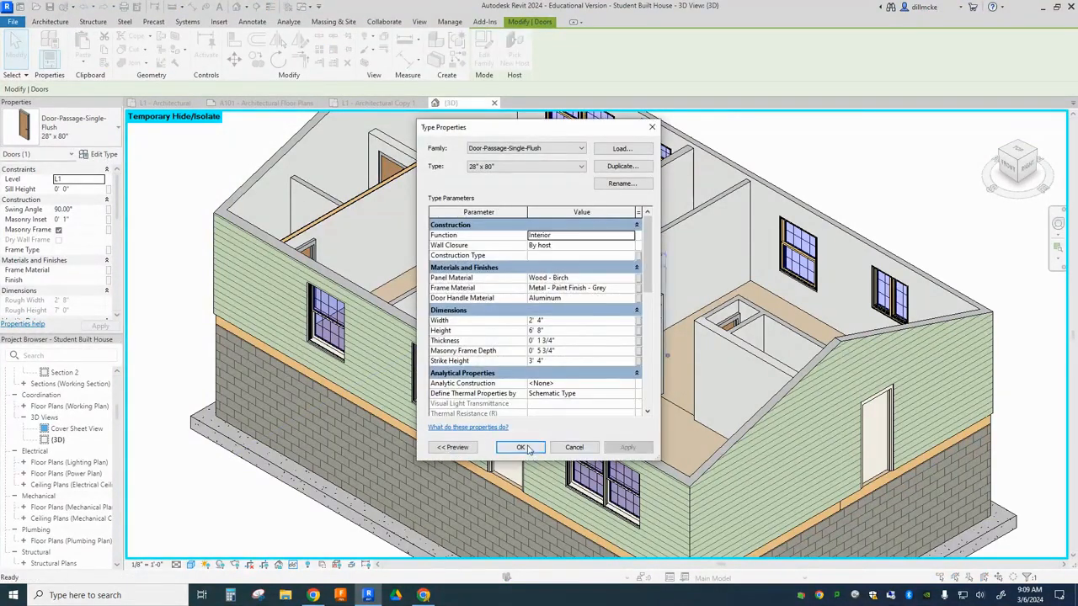
pyautogui.click(522, 447)
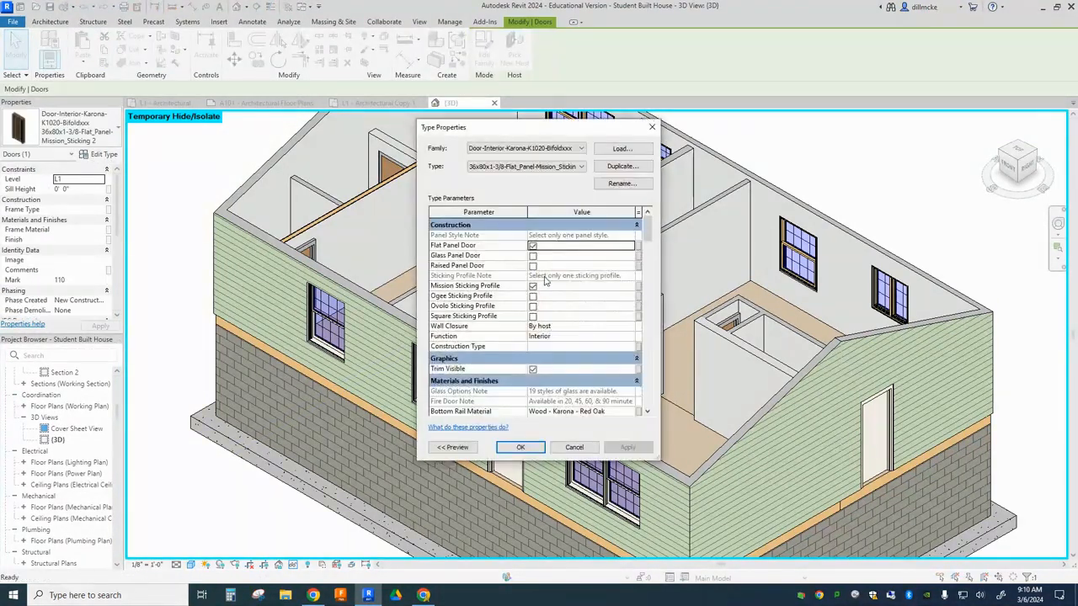
pyautogui.press('Escape')
pyautogui.press('Escape')
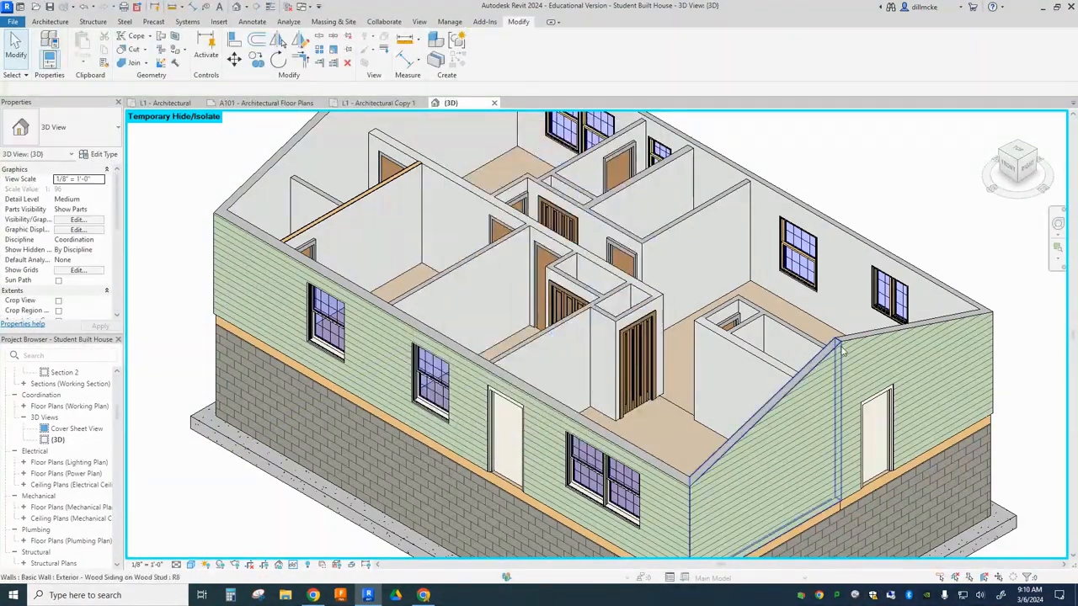
# Open the Door Schedule and compare its columns with the example door schedule in the browser
pyautogui.scroll(-10, 78, 430)
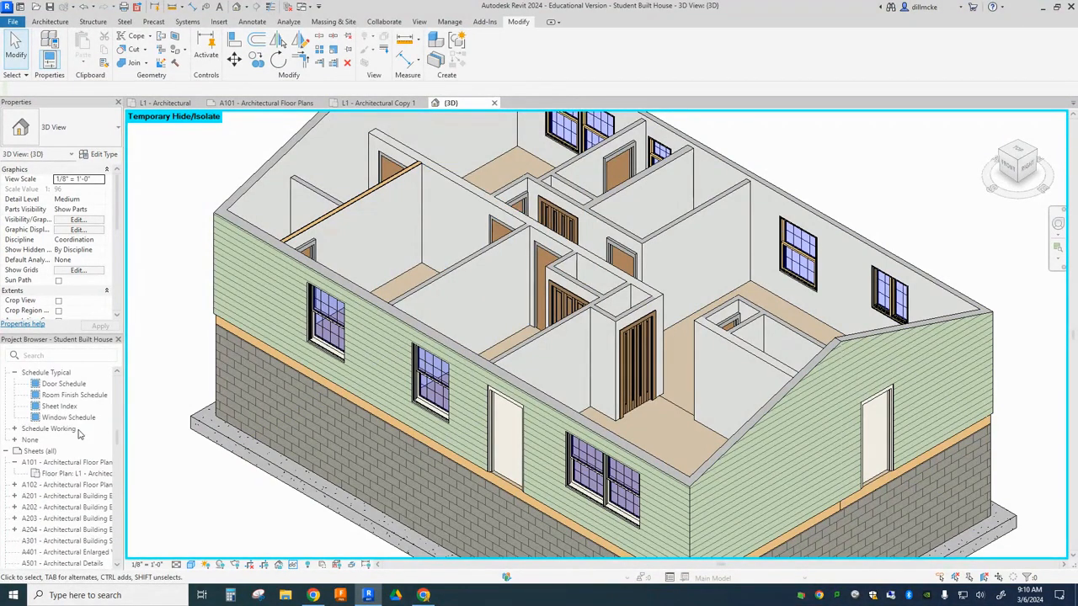
pyautogui.scroll(3, 76, 428)
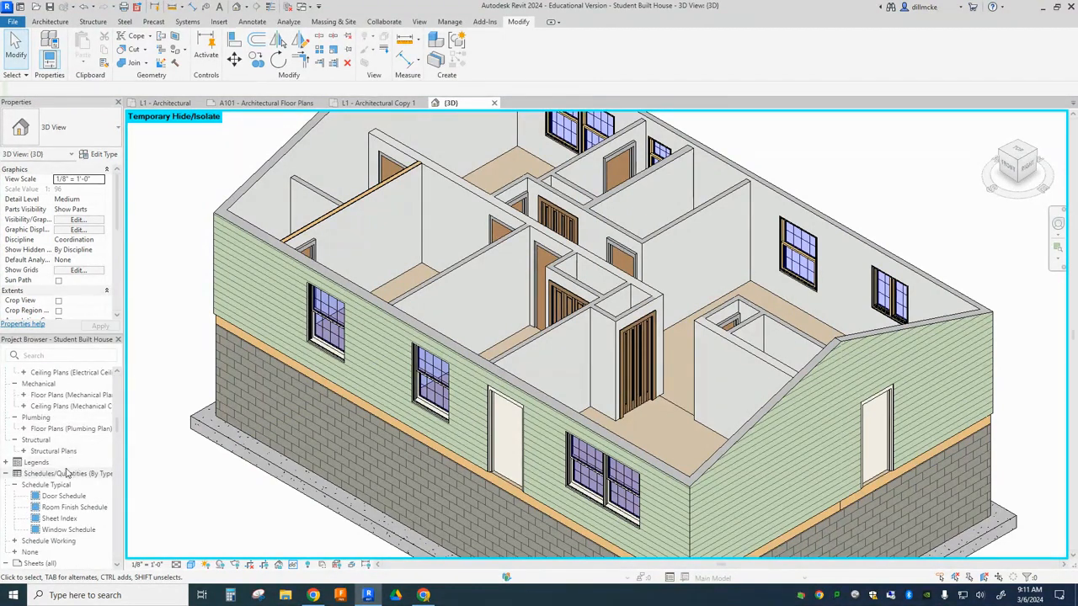
pyautogui.doubleClick(63, 496)
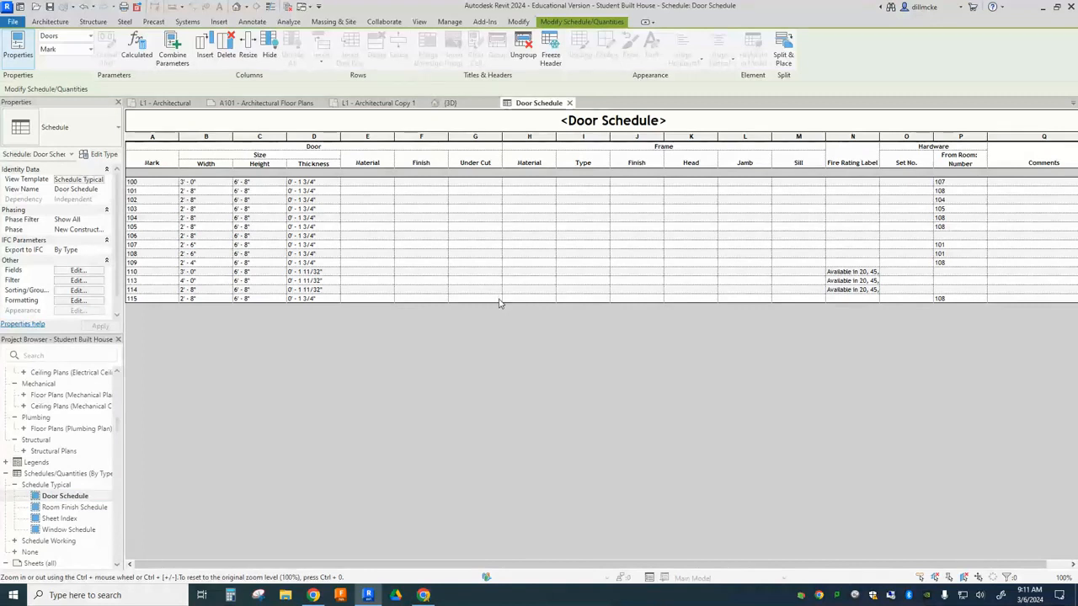
pyautogui.click(424, 596)
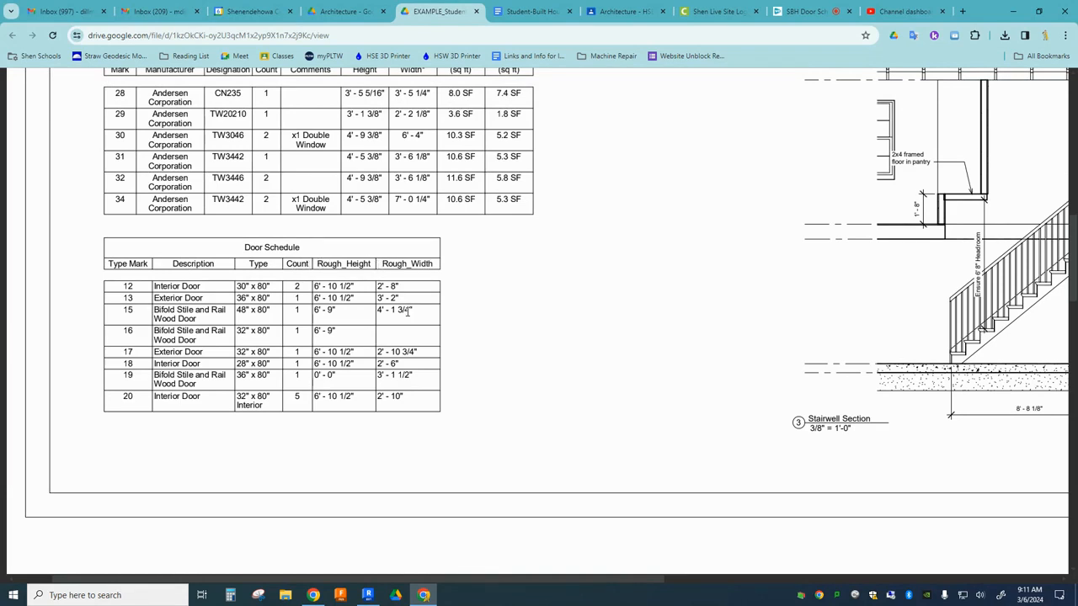
pyautogui.click(367, 596)
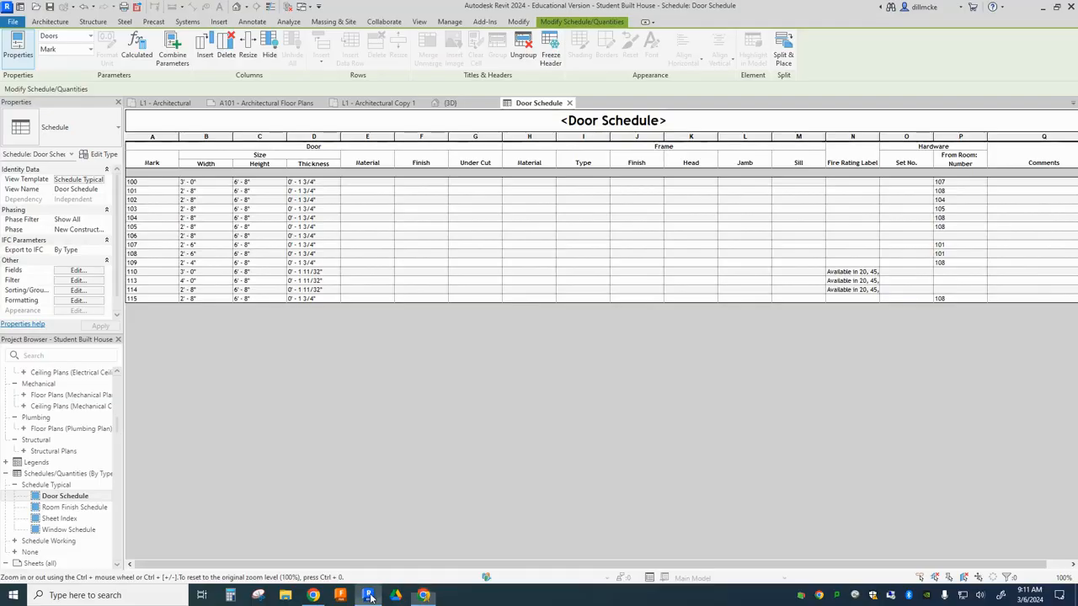
# Open the door schedule's fields for editing and add Type Mark to the scheduled fields
pyautogui.click(77, 271)
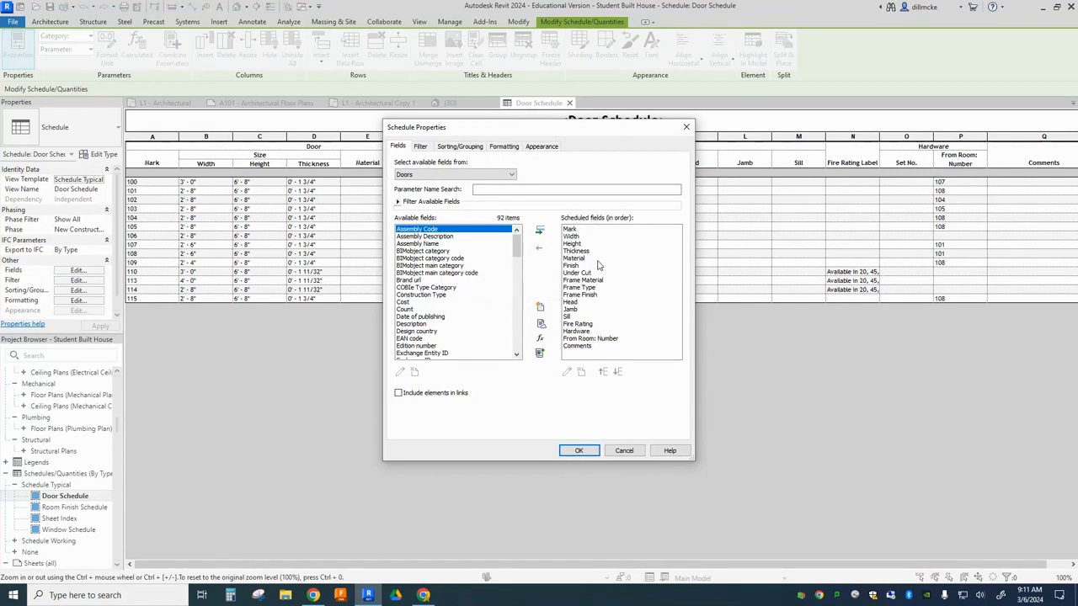
pyautogui.click(571, 301)
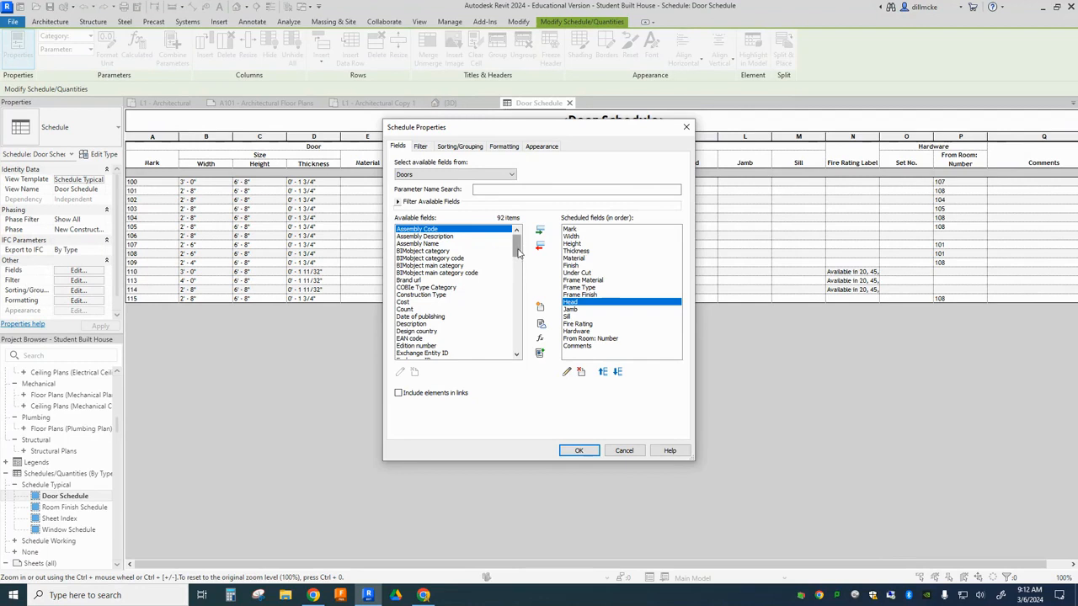
pyautogui.moveTo(517, 253); pyautogui.dragTo(521, 340)
pyautogui.click(458, 309)
pyautogui.click(541, 231)
pyautogui.click(541, 246)
pyautogui.click(458, 310)
pyautogui.click(540, 231)
# Add the Function, Type and Count fields to the door schedule
pyautogui.scroll(14, 491, 277)
pyautogui.click(404, 264)
pyautogui.click(540, 232)
pyautogui.scroll(-15, 463, 291)
pyautogui.click(403, 235)
pyautogui.click(541, 232)
pyautogui.scroll(10, 455, 291)
pyautogui.click(404, 310)
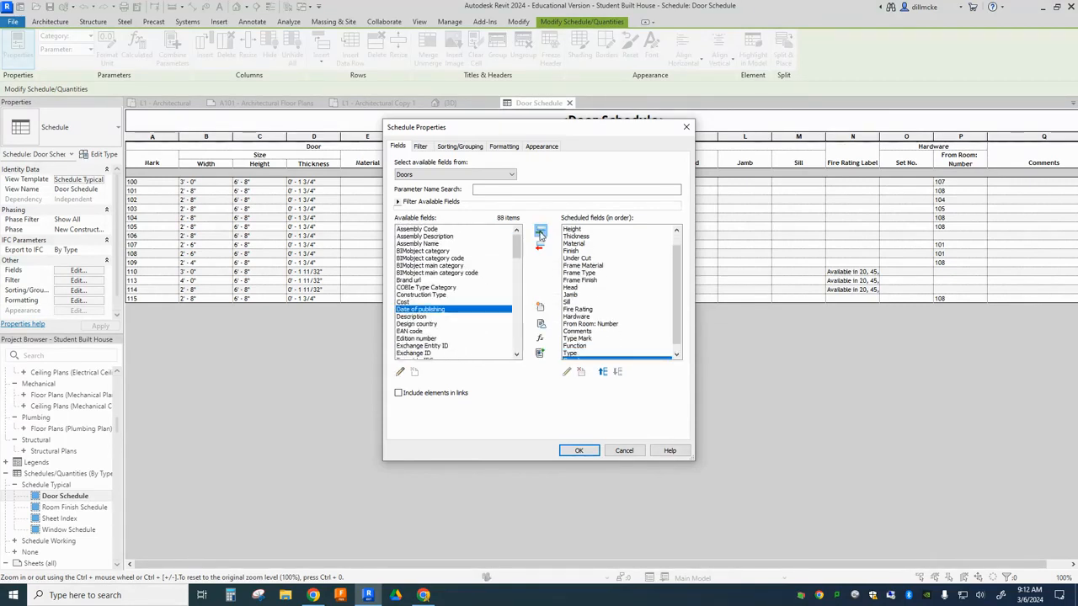
pyautogui.click(541, 231)
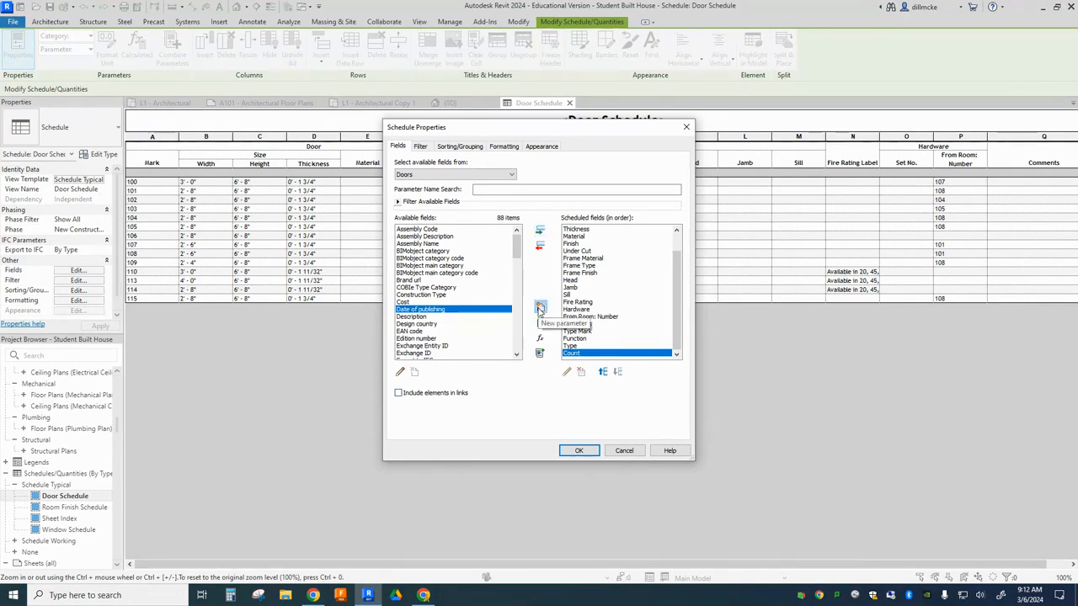
# Create the instance project parameters Rough_Height and Rough_Width with data type Length for the door schedule
pyautogui.click(540, 307)
pyautogui.write('Rough_Height')
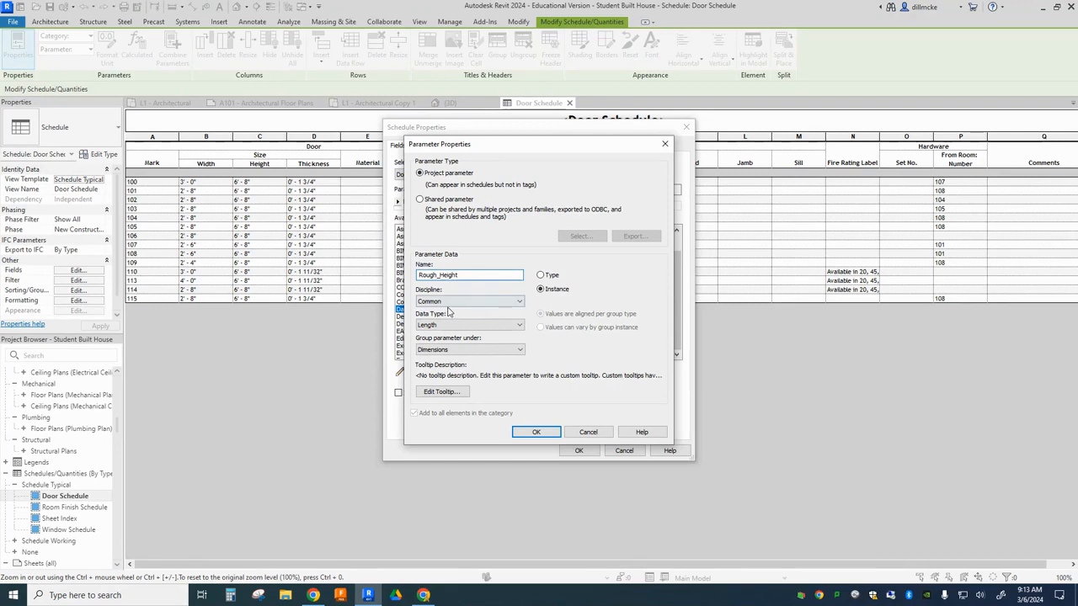
pyautogui.press('Return')
pyautogui.click(540, 307)
pyautogui.write('Rough')
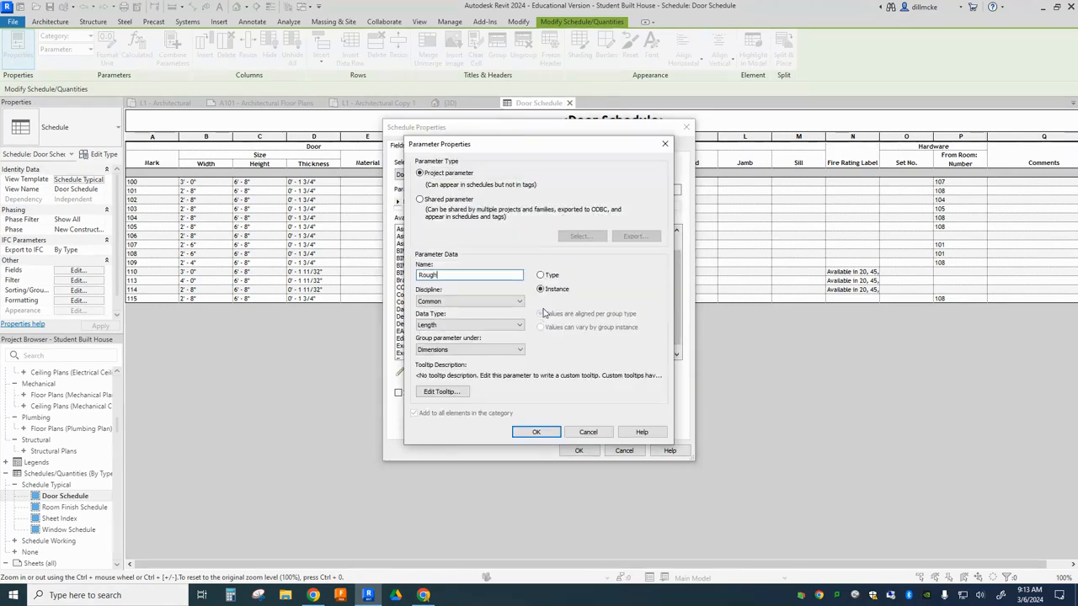
pyautogui.press('Return')
# Remove all scheduled fields from Mark through Comments and apply the new field list to the door schedule
pyautogui.click(581, 319)
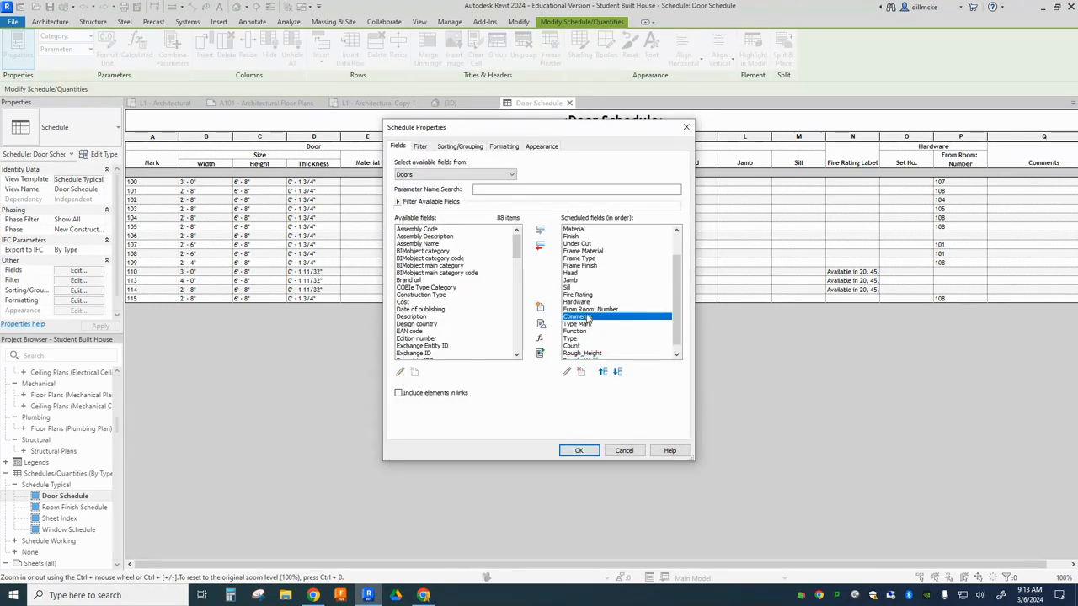
pyautogui.scroll(2, 596, 284)
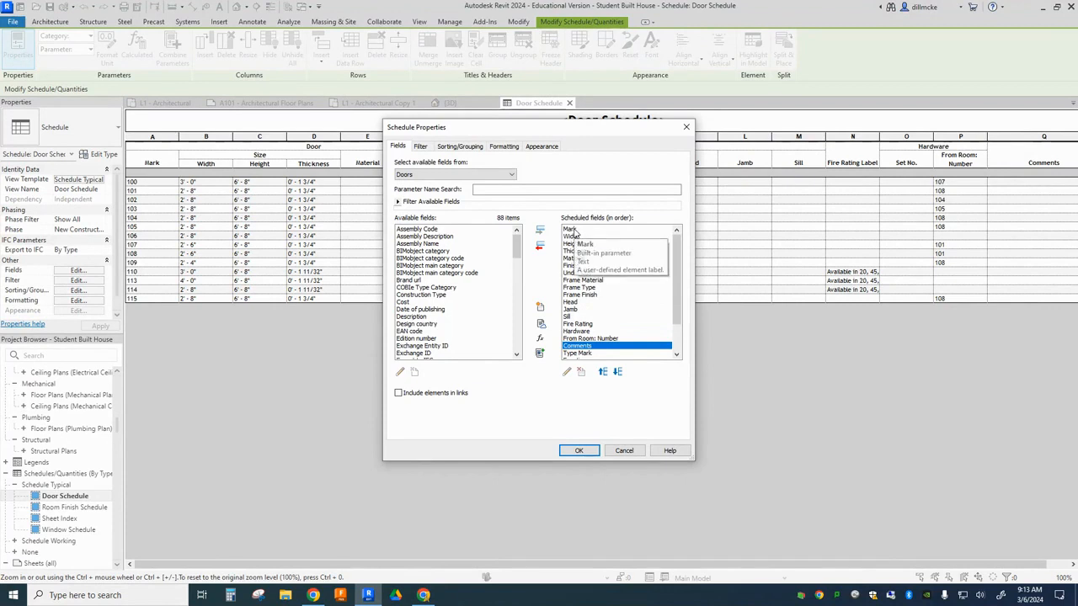
pyautogui.keyDown('shift'); pyautogui.click(570, 230); pyautogui.keyUp('shift')
pyautogui.click(541, 247)
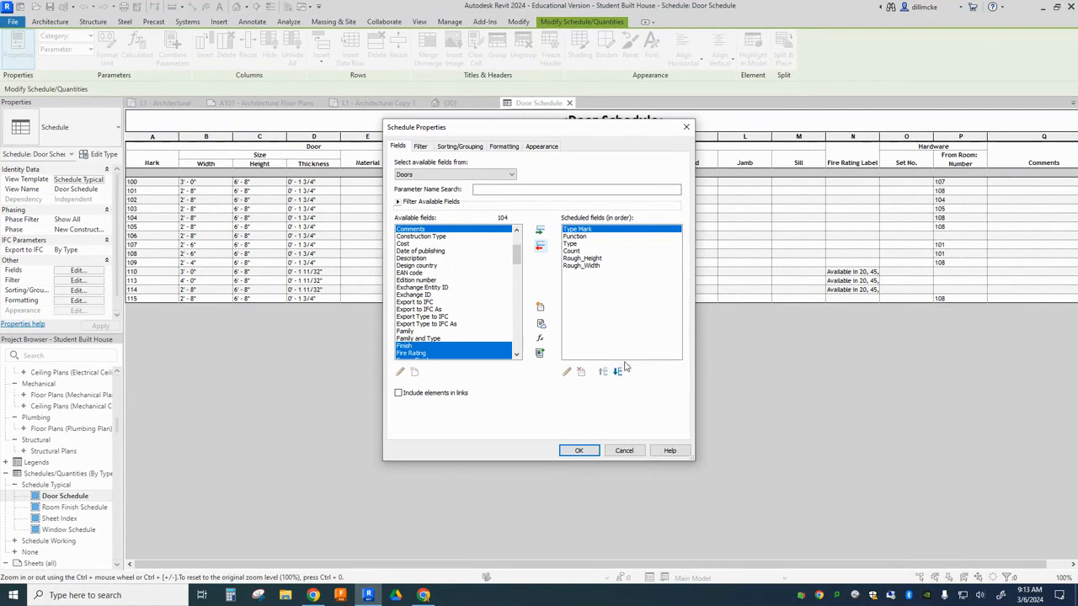
pyautogui.click(584, 453)
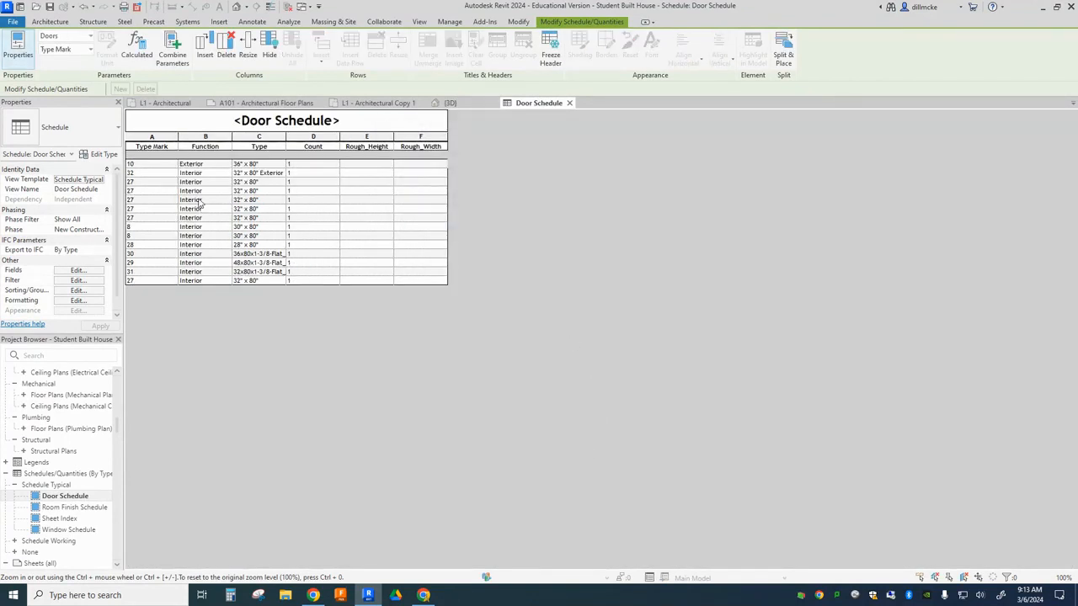
# Tag all untagged doors in the L1 - Architectural floor plan with the Door Tag, without leaders
pyautogui.click(178, 102)
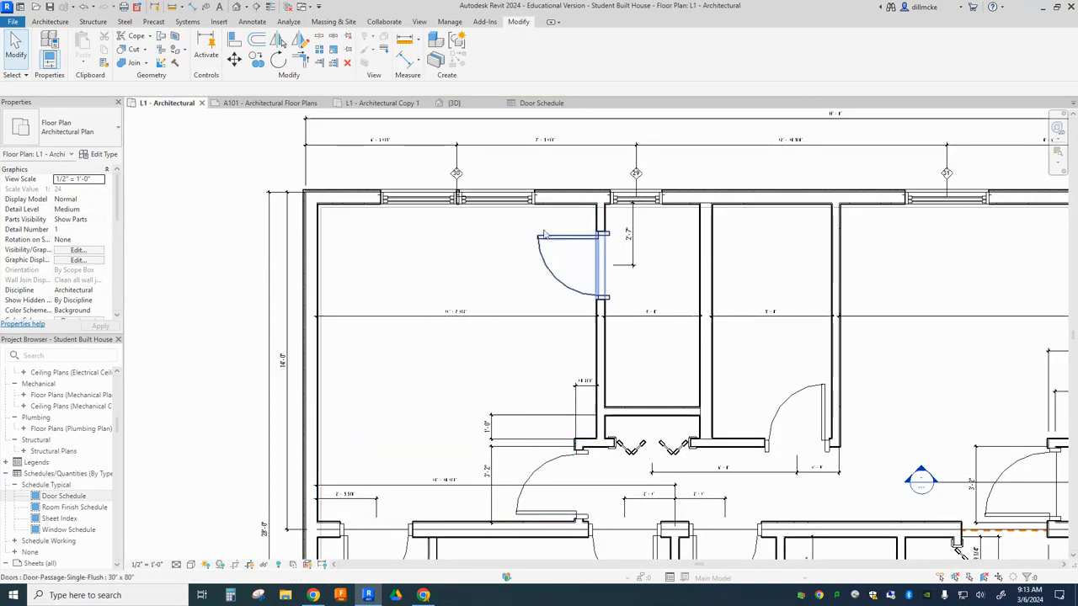
pyautogui.scroll(-2, 373, 242)
pyautogui.scroll(1, 372, 212)
pyautogui.click(47, 23)
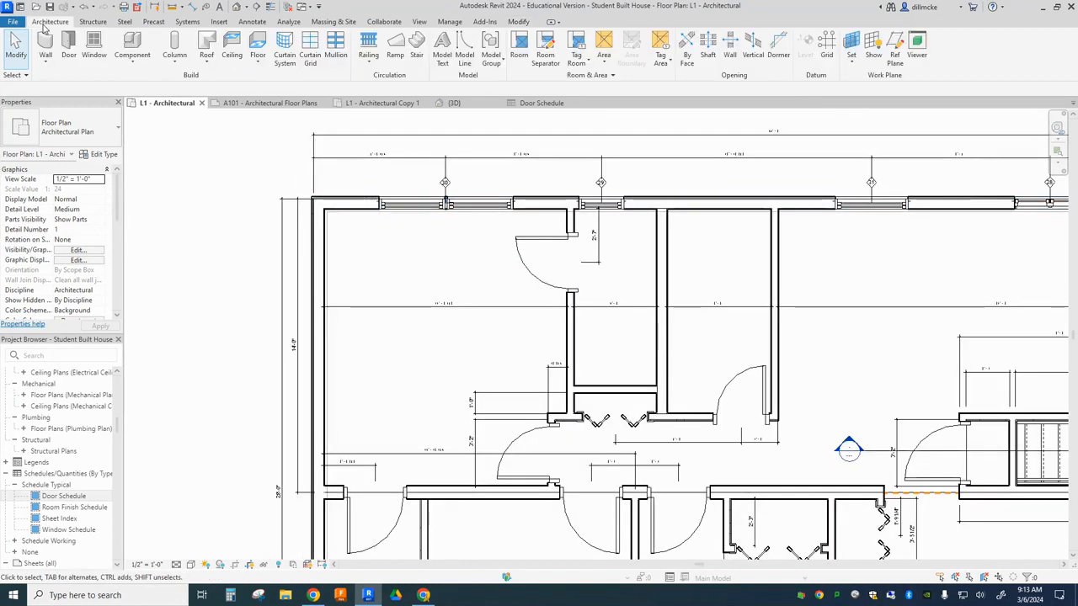
pyautogui.click(251, 22)
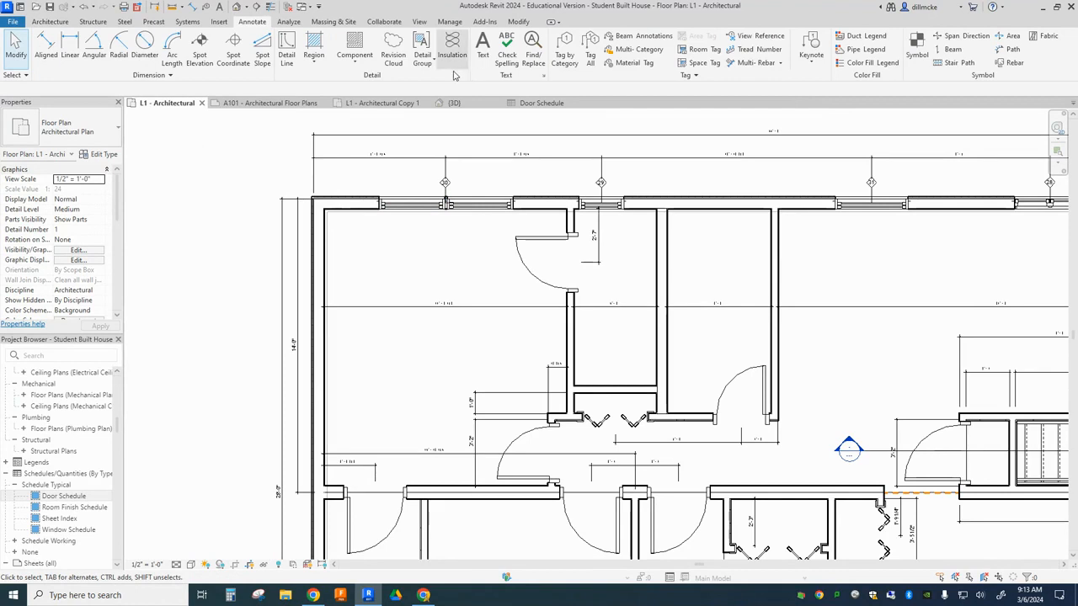
pyautogui.click(591, 55)
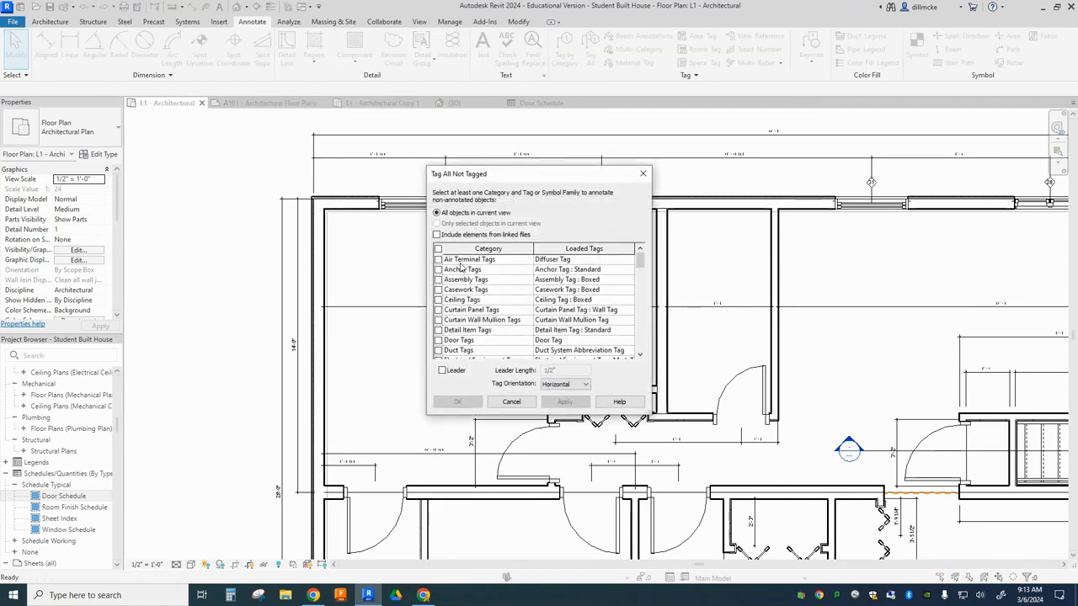
pyautogui.click(437, 340)
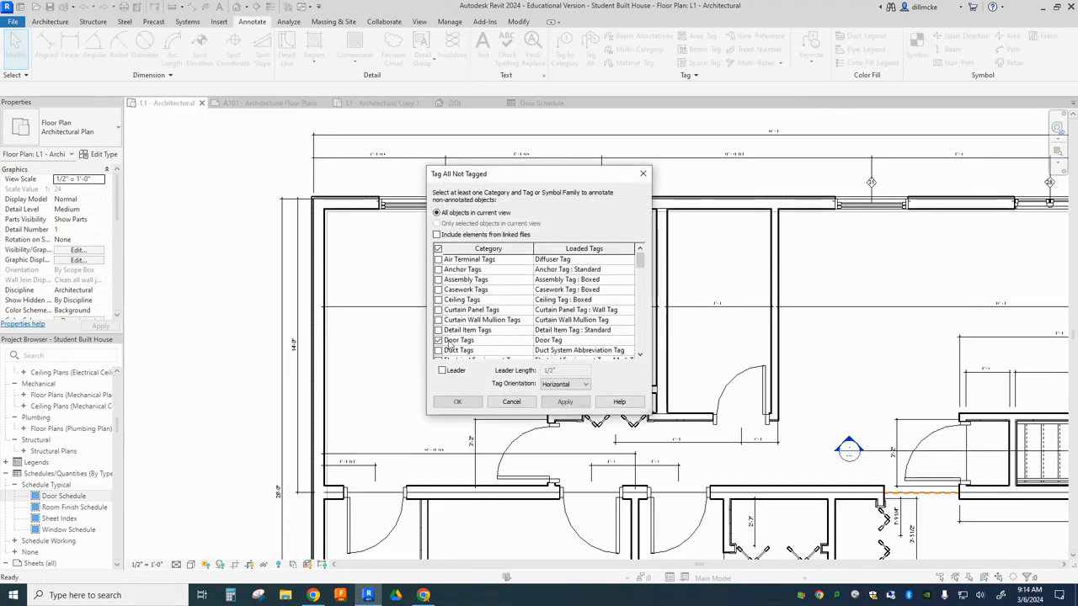
pyautogui.click(564, 402)
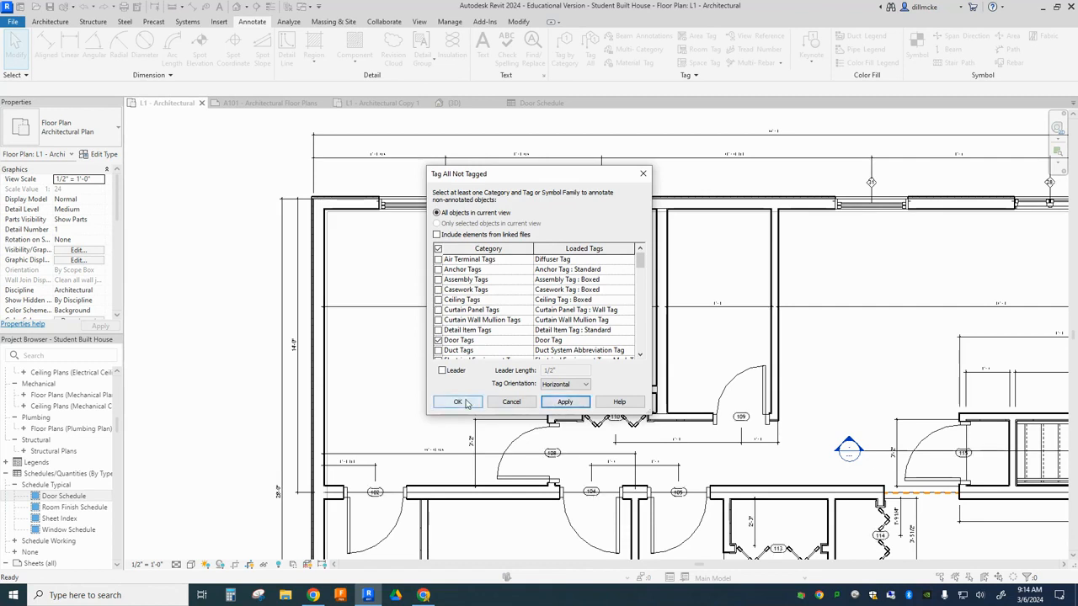
pyautogui.click(470, 402)
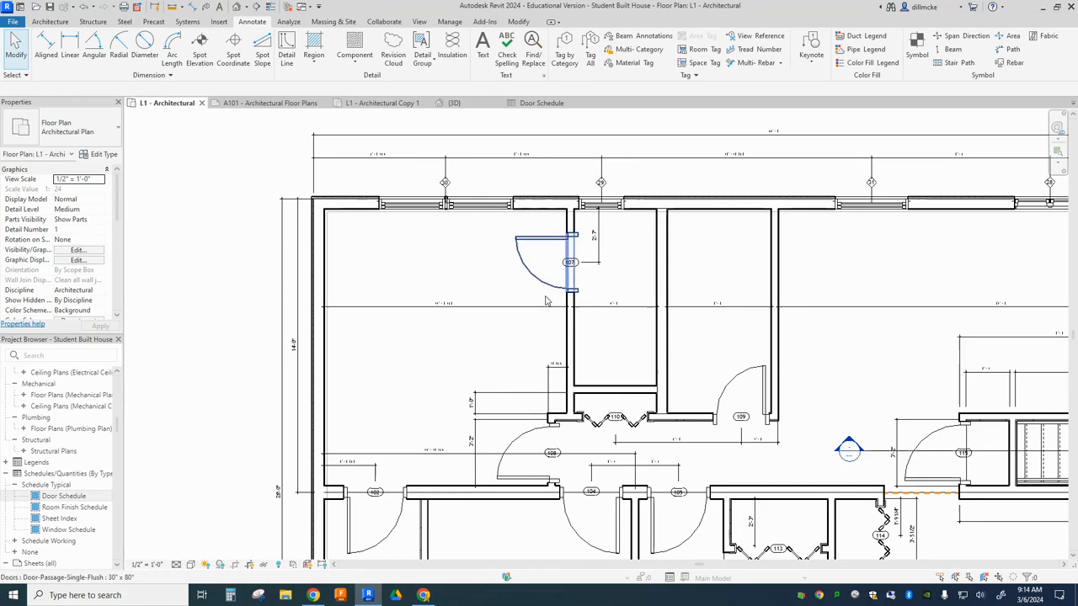
# Select the door tag marked 102 in the floor plan and open its family for editing
pyautogui.scroll(-1, 530, 307)
pyautogui.scroll(-2, 523, 312)
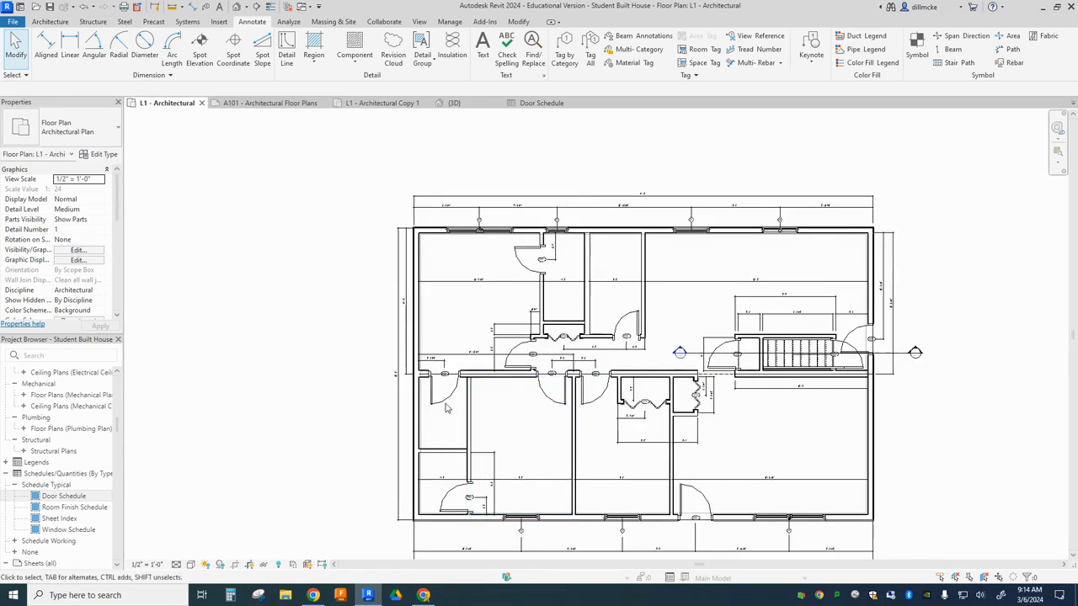
pyautogui.scroll(4, 446, 371)
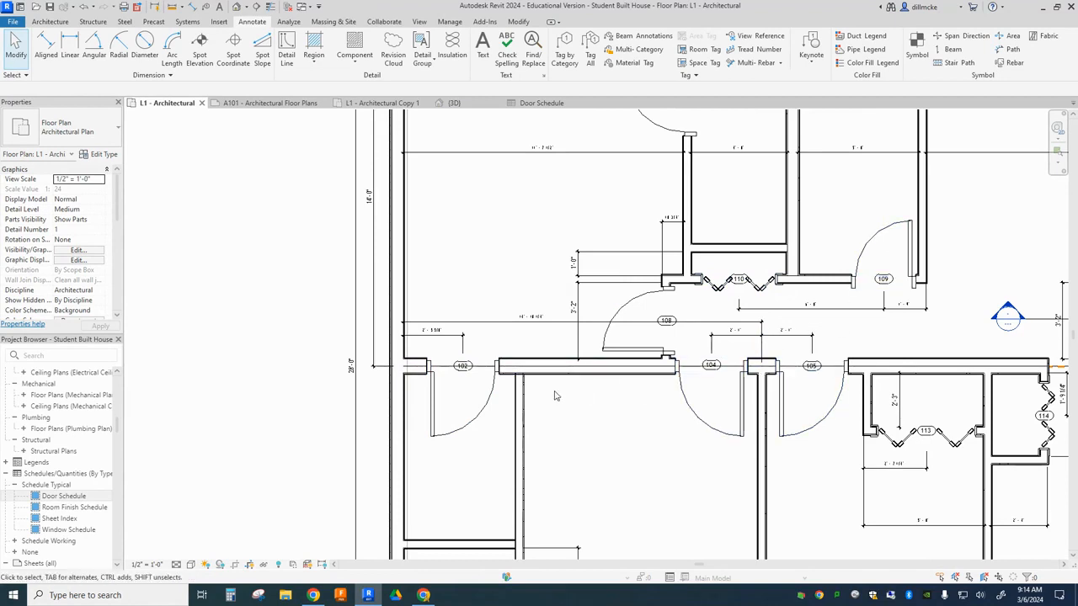
pyautogui.scroll(-1, 464, 369)
pyautogui.scroll(4, 464, 370)
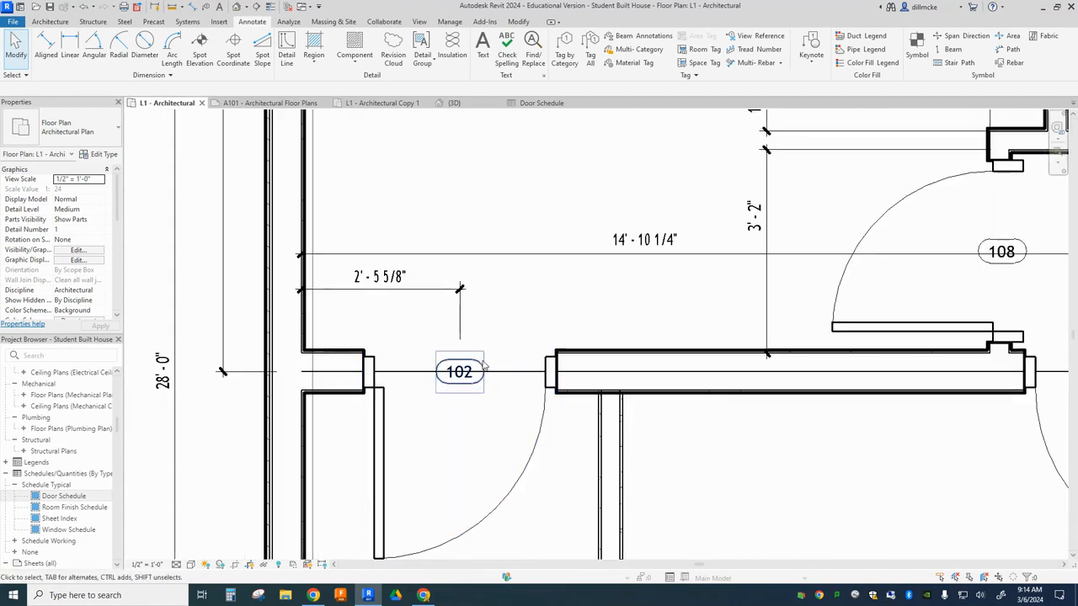
pyautogui.doubleClick(461, 367)
pyautogui.click(483, 400)
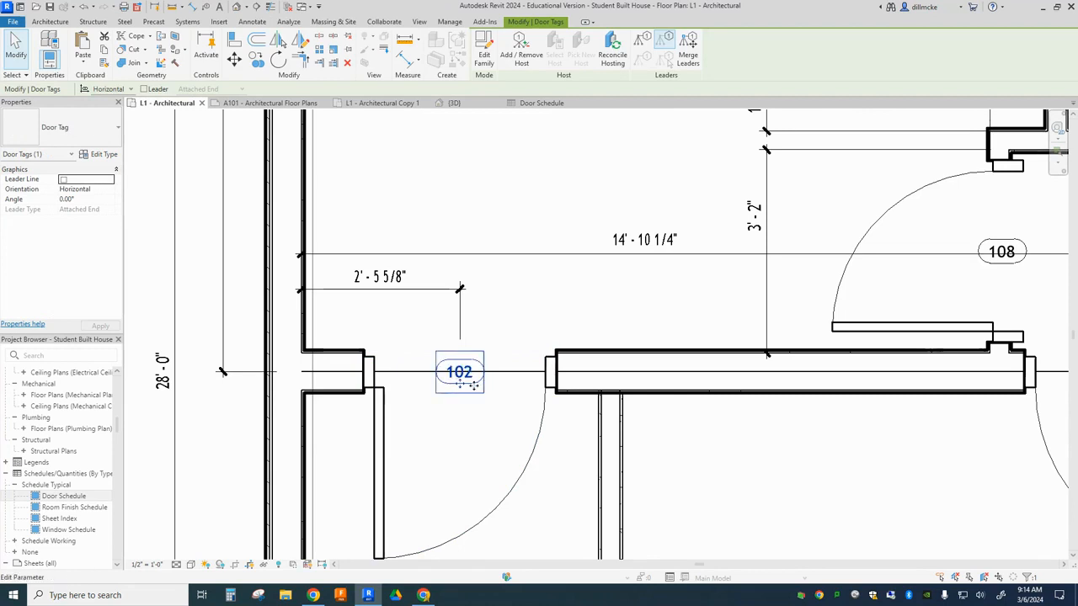
pyautogui.click(484, 50)
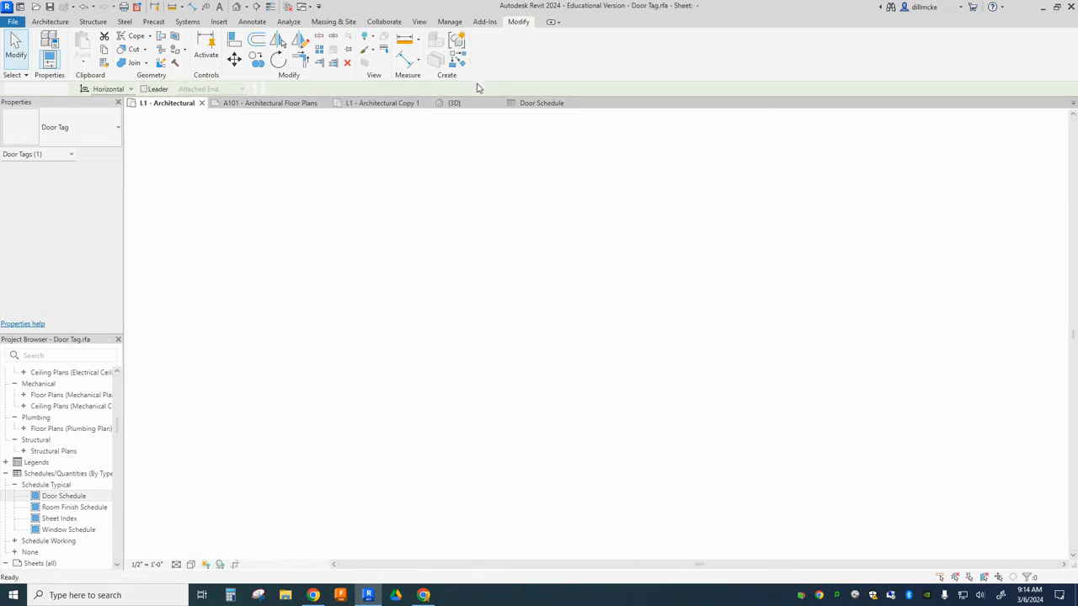
# Replace Mark with Type Mark in the door tag's label, load the family into the project and close it with its changes saved
pyautogui.click(526, 273)
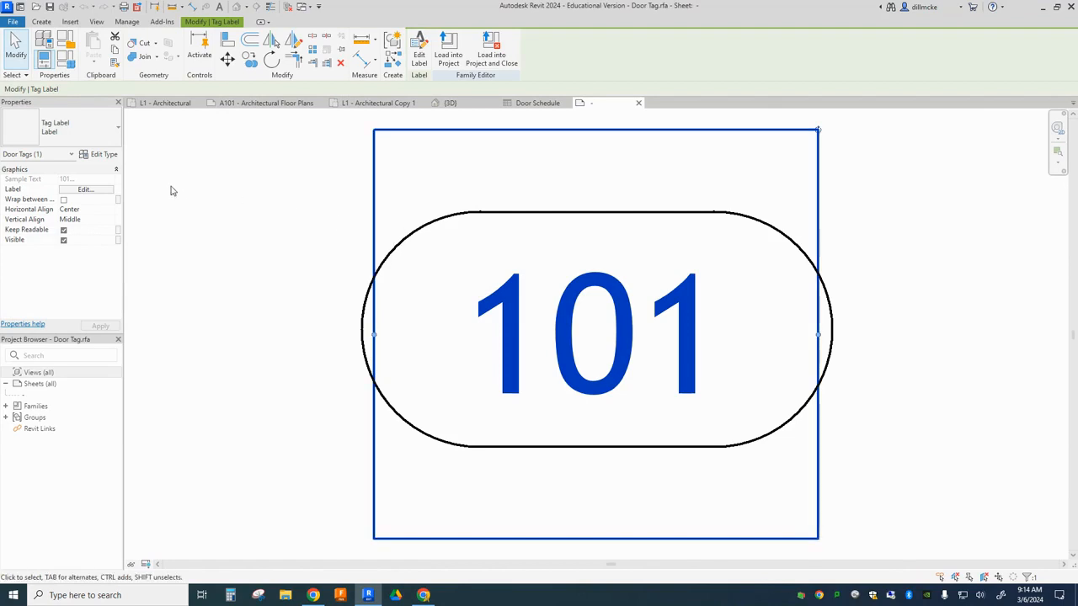
pyautogui.click(84, 190)
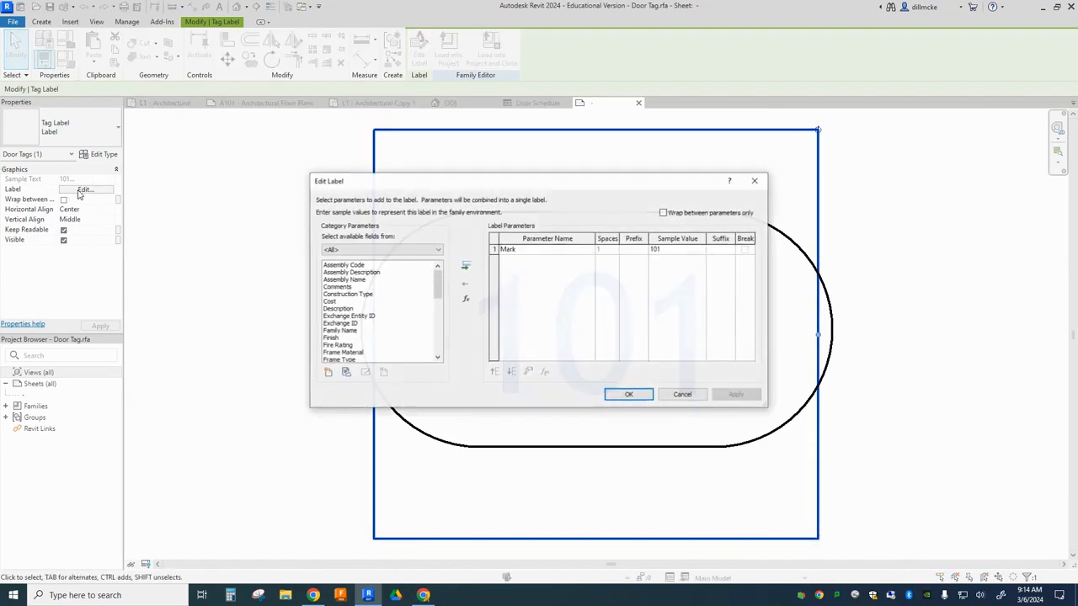
pyautogui.click(523, 255)
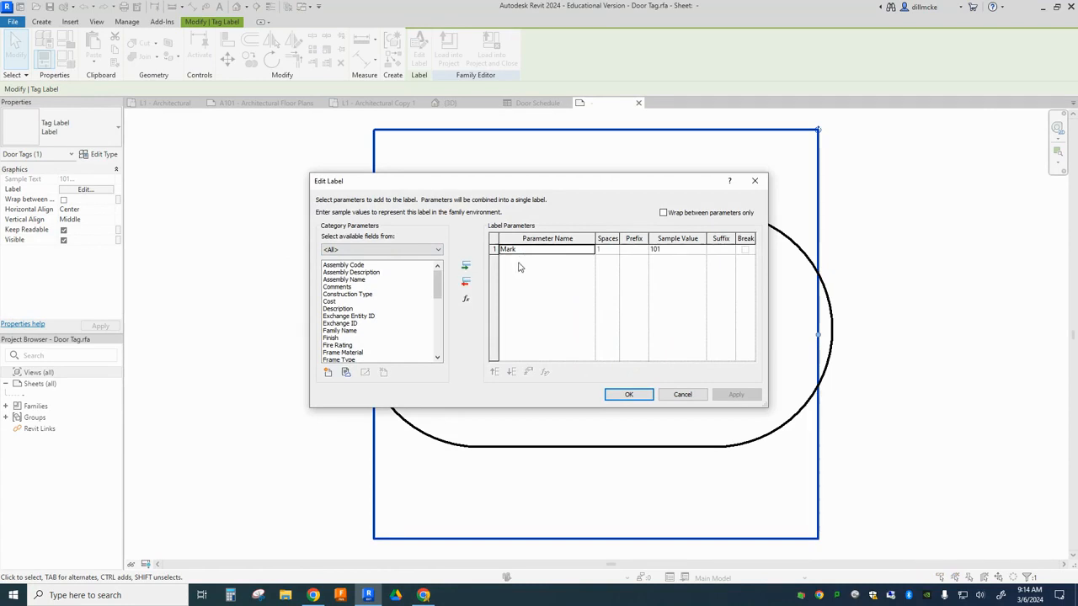
pyautogui.click(465, 284)
pyautogui.moveTo(437, 282); pyautogui.dragTo(437, 341)
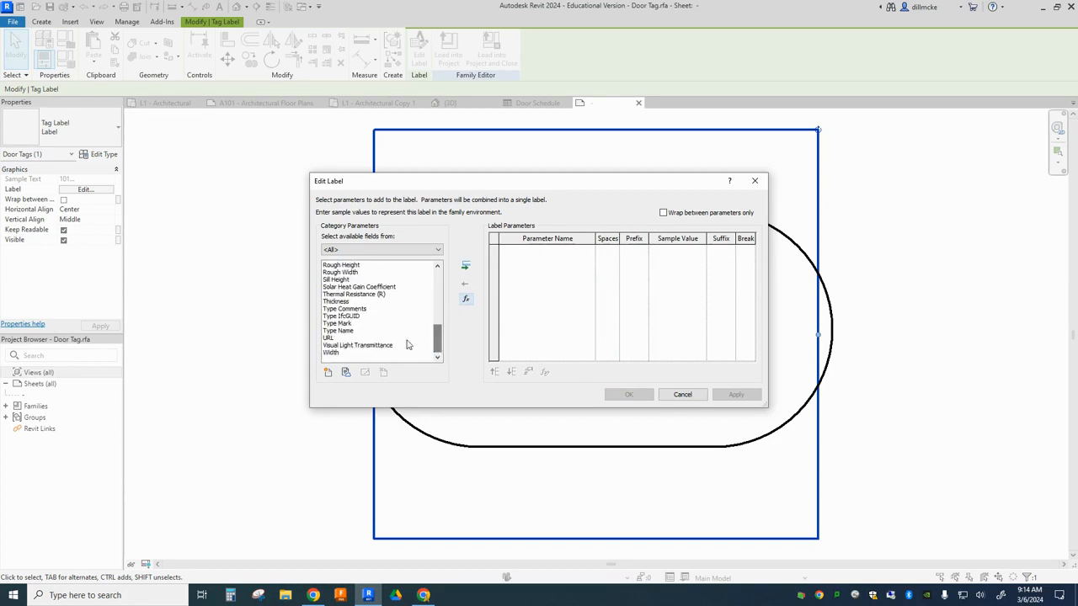
pyautogui.click(339, 323)
pyautogui.click(465, 267)
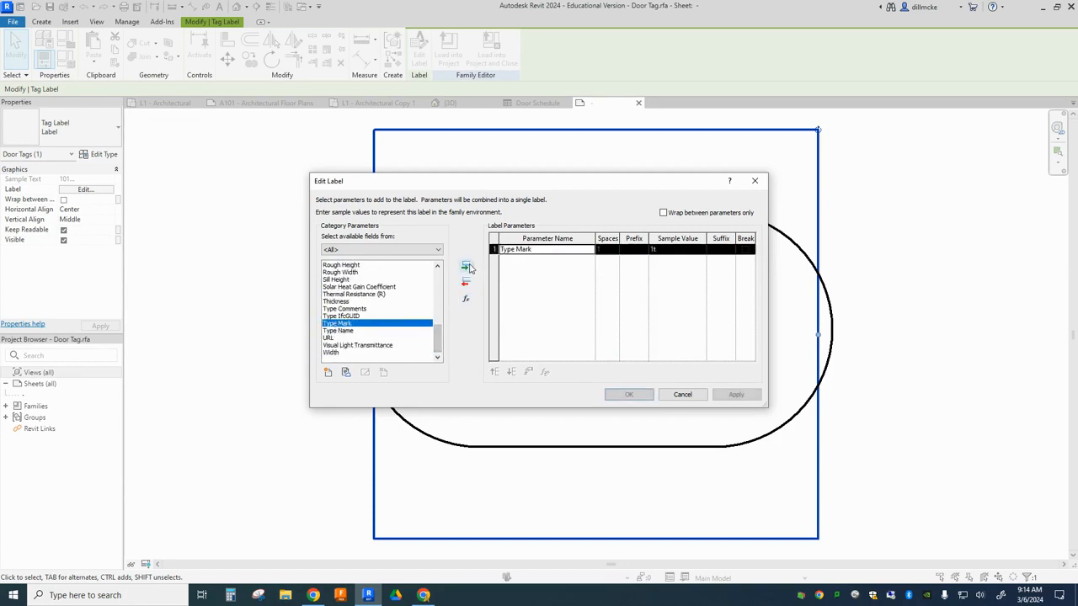
pyautogui.click(647, 401)
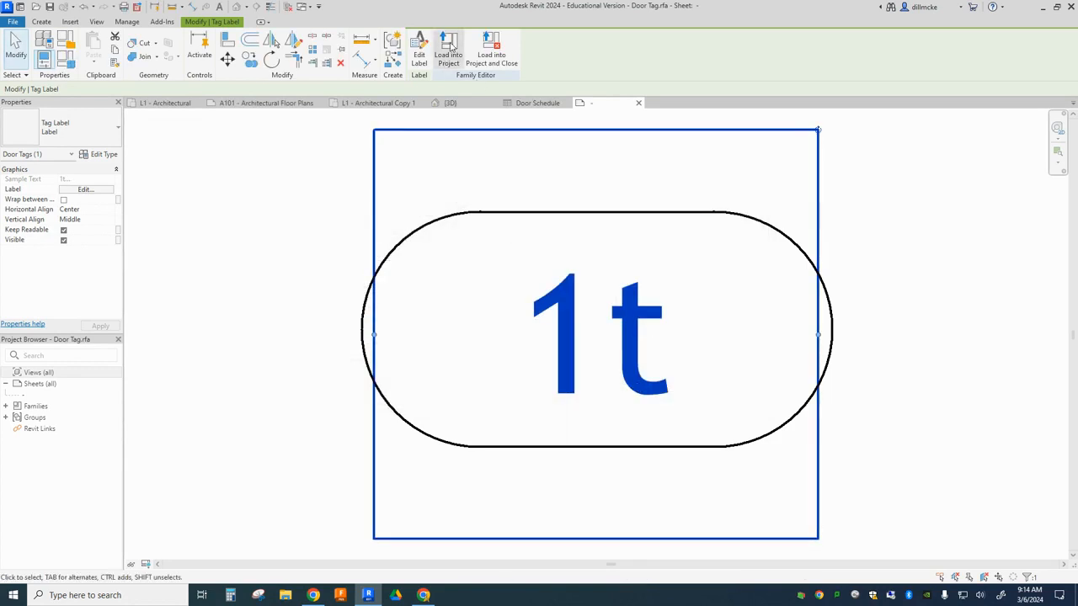
pyautogui.click(492, 52)
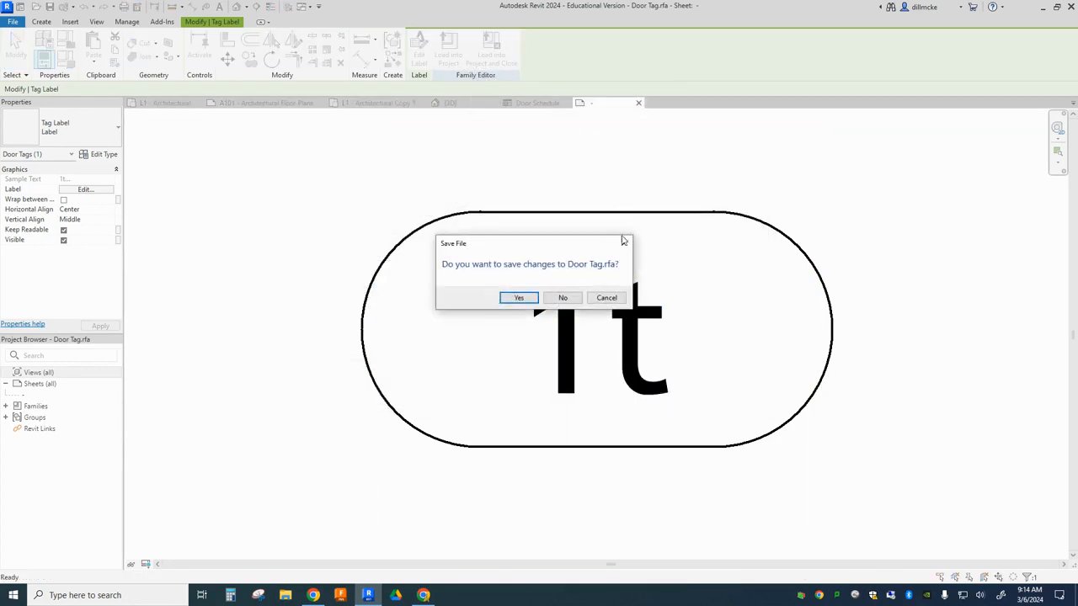
pyautogui.click(520, 298)
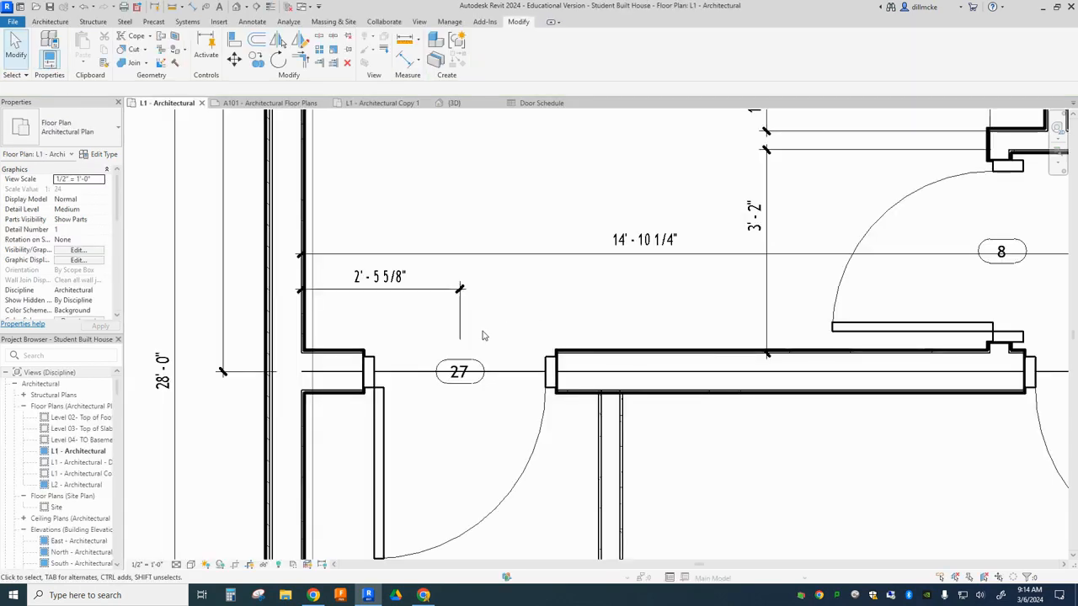
# Move the 27 tag of the leftmost door on the central wall slightly down, off the wall's centre line
pyautogui.scroll(-4, 483, 336)
pyautogui.scroll(-1, 884, 352)
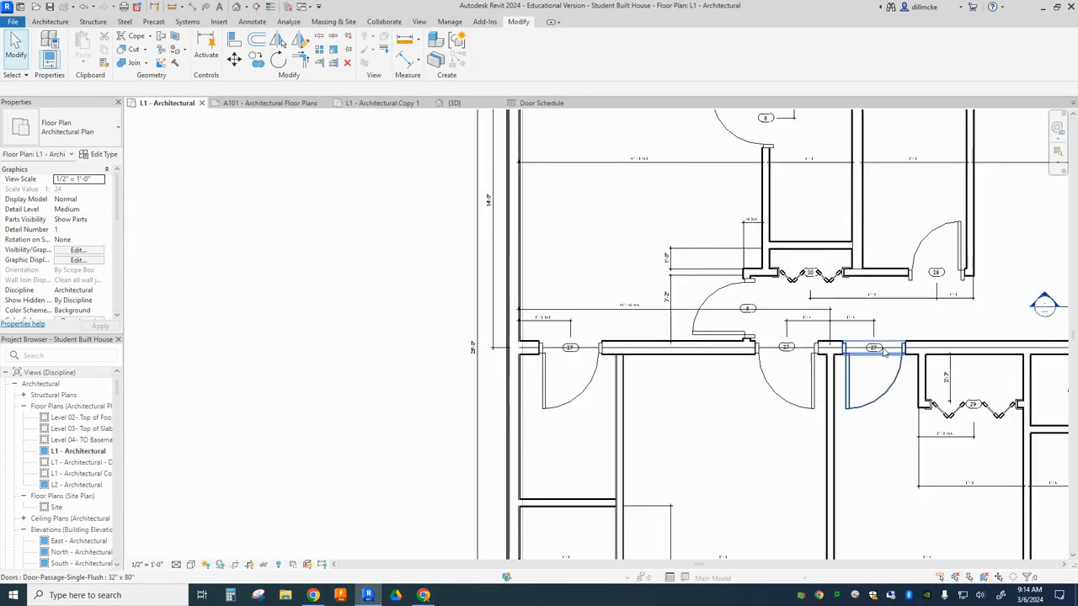
pyautogui.scroll(3, 884, 352)
pyautogui.scroll(-2, 546, 342)
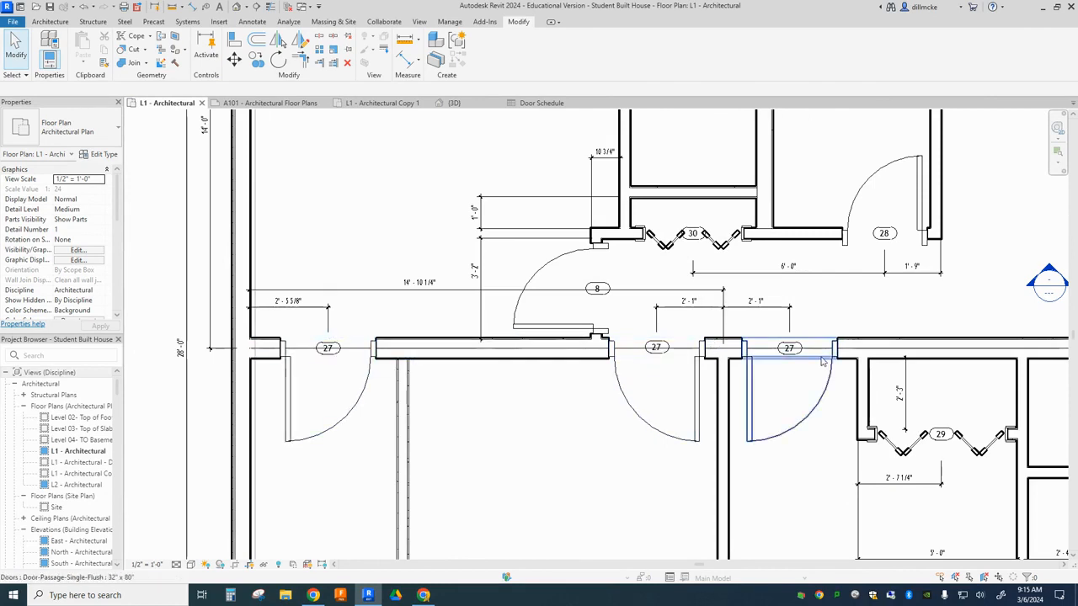
pyautogui.scroll(4, 327, 350)
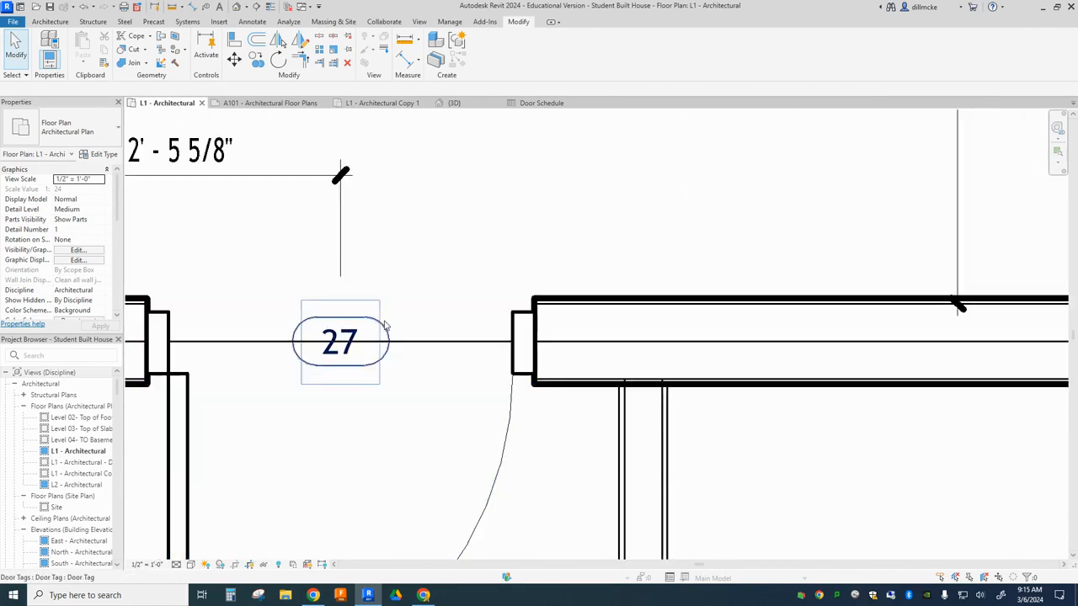
pyautogui.click(345, 364)
pyautogui.moveTo(342, 365); pyautogui.dragTo(342, 408)
pyautogui.scroll(-1, 342, 408)
pyautogui.scroll(-3, 336, 370)
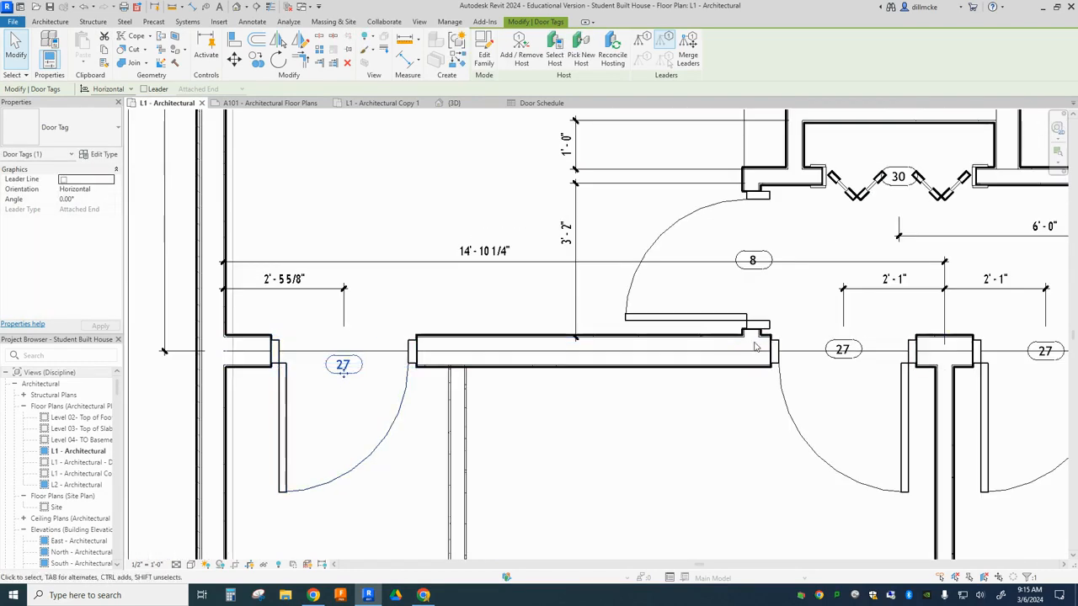
# Move the door tag marked 8 down, clear of the 14' - 10 1/4" dimension line, and deselect it
pyautogui.scroll(4, 773, 262)
pyautogui.click(725, 281)
pyautogui.moveTo(725, 283); pyautogui.dragTo(724, 316)
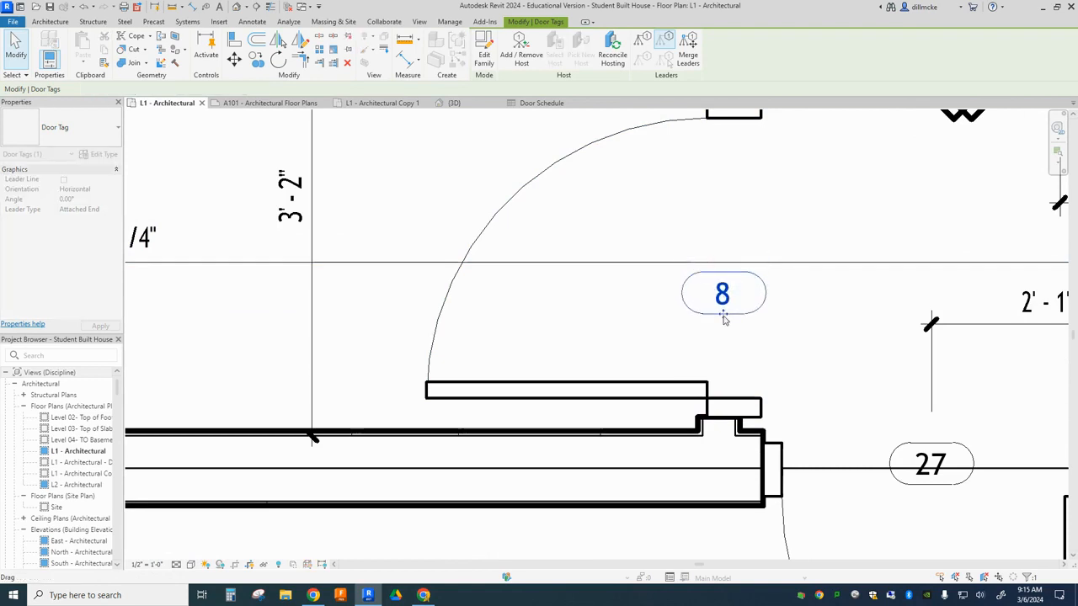
pyautogui.scroll(-5, 674, 304)
pyautogui.click(521, 282)
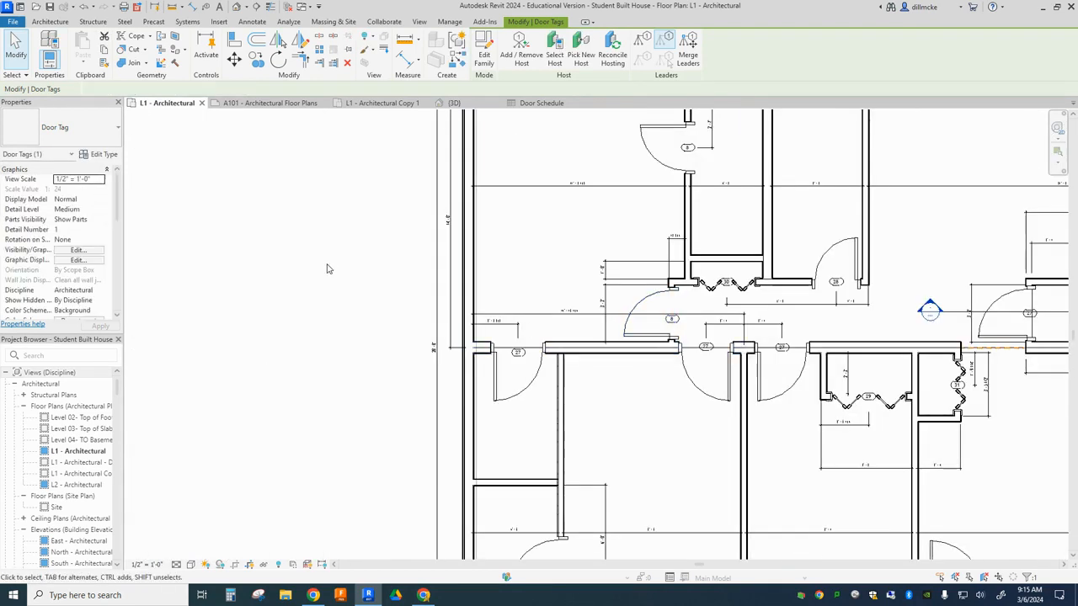
# Check the Type Mark in the type properties of the 30" x 80" hallway door, closing them without changes
pyautogui.scroll(5, 682, 314)
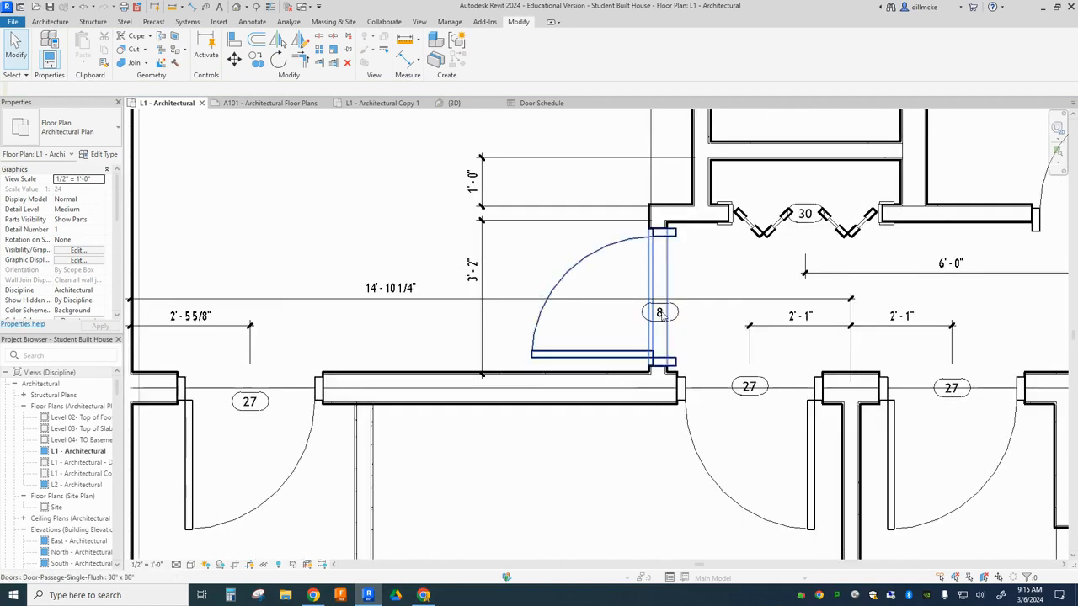
pyautogui.scroll(-3, 662, 314)
pyautogui.scroll(-2, 435, 331)
pyautogui.scroll(-2, 435, 331)
pyautogui.scroll(5, 563, 343)
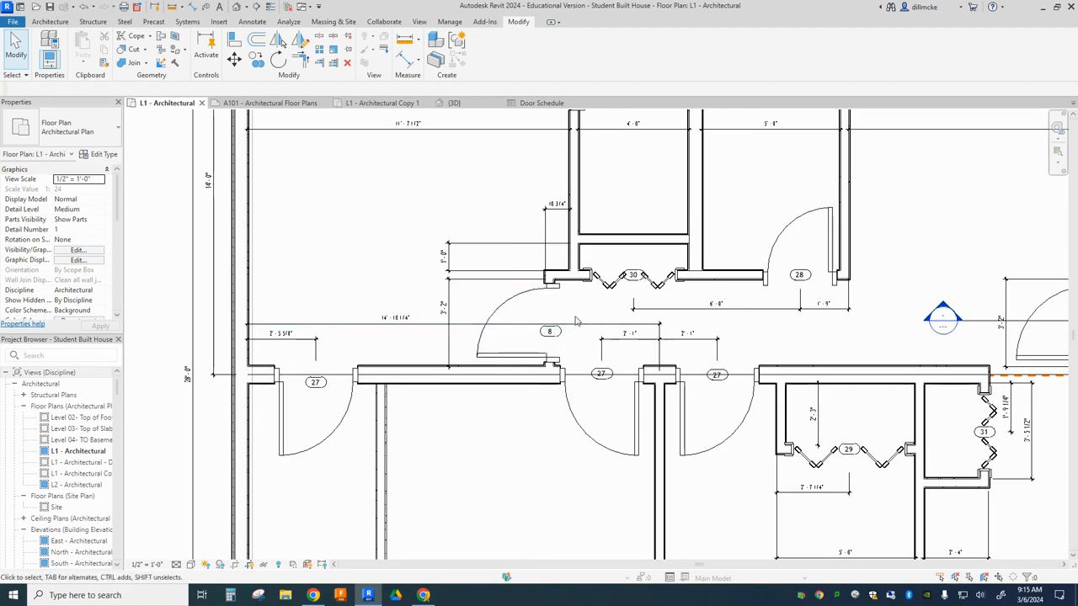
pyautogui.click(549, 308)
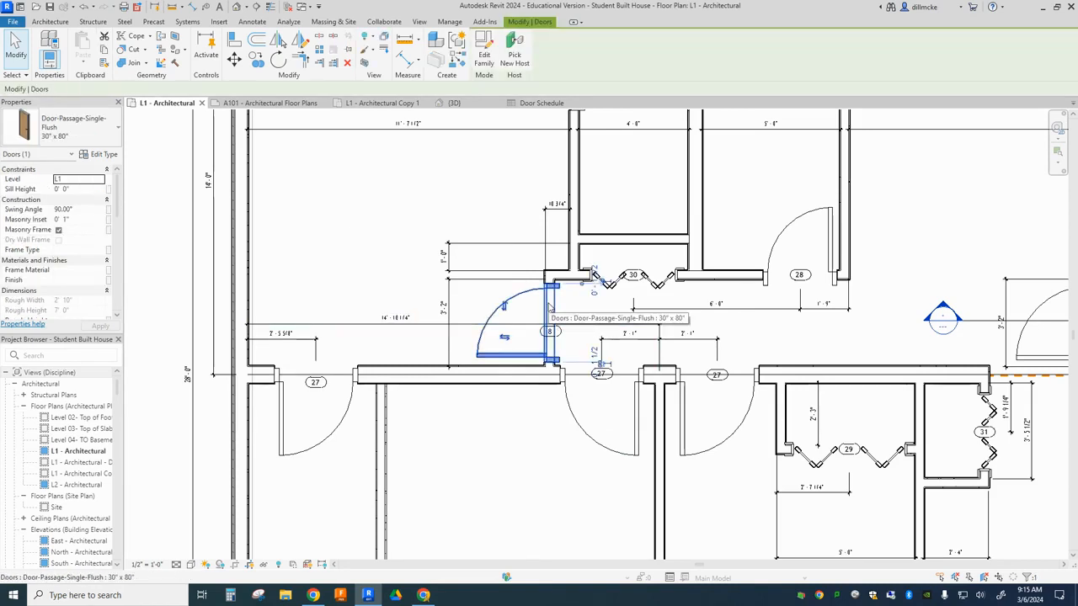
pyautogui.click(101, 154)
pyautogui.scroll(-6, 533, 319)
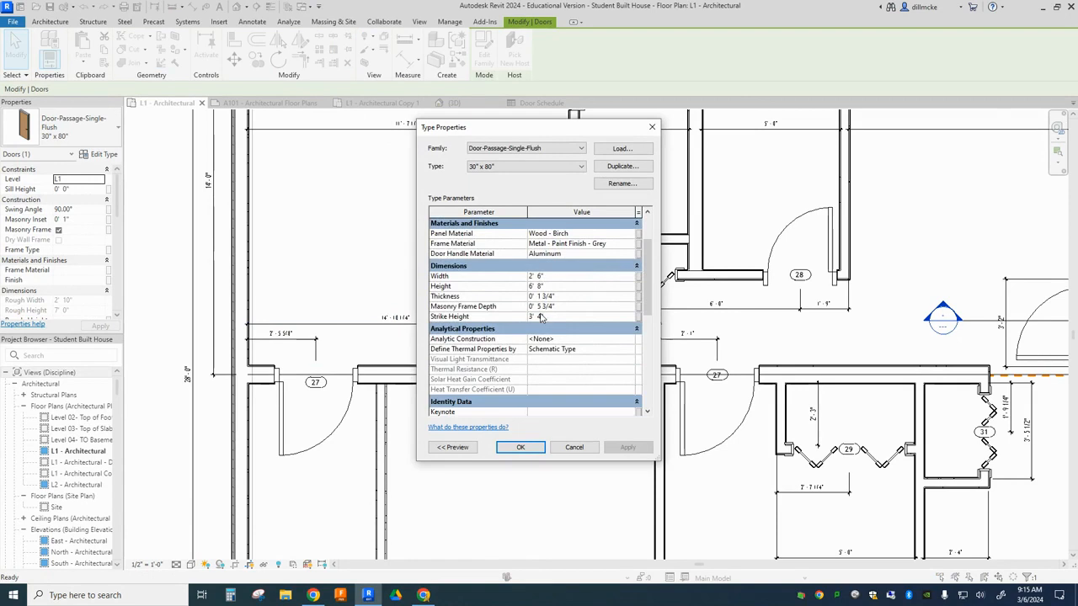
pyautogui.scroll(-1, 533, 320)
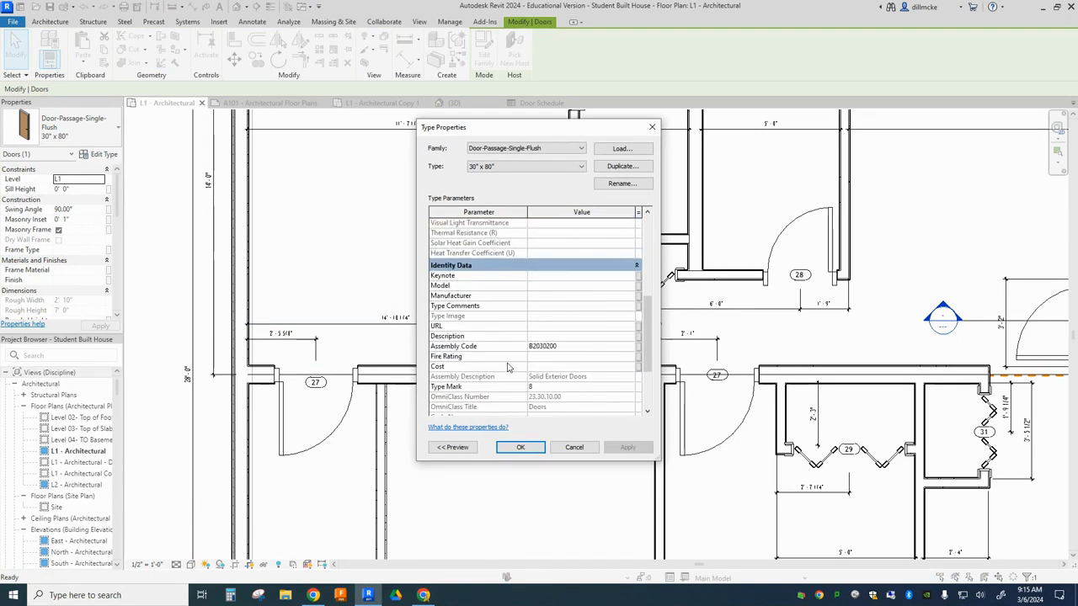
pyautogui.scroll(-1, 508, 367)
pyautogui.click(555, 357)
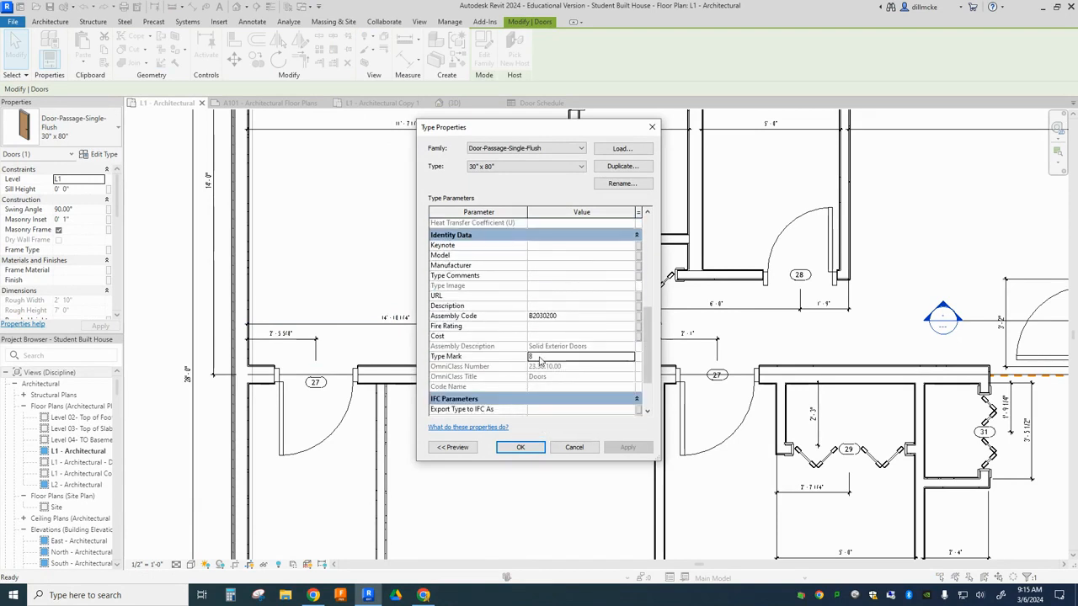
pyautogui.click(574, 447)
pyautogui.click(378, 265)
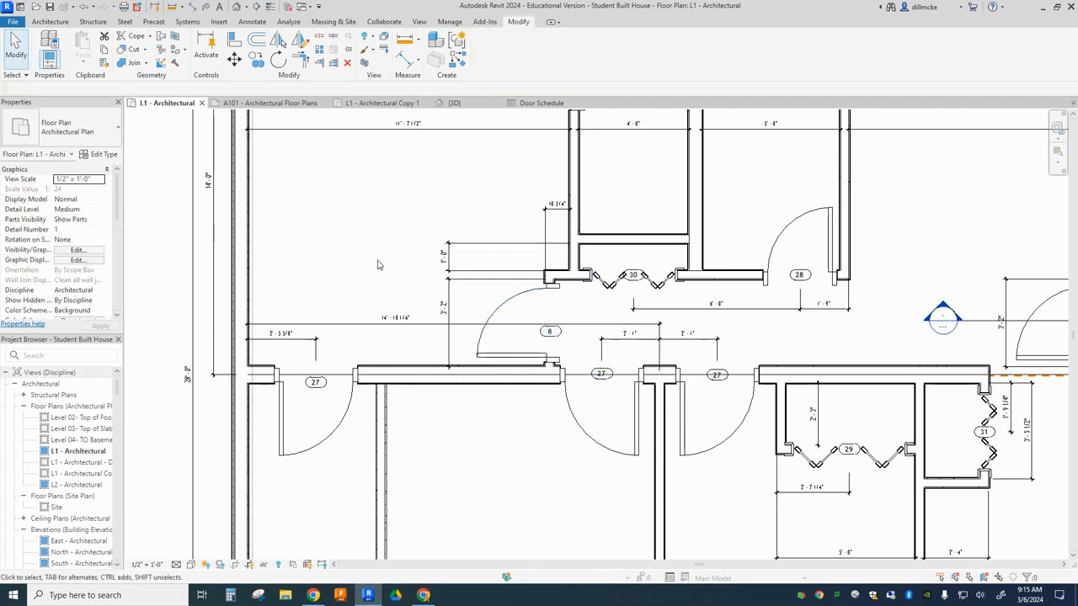
pyautogui.scroll(-2, 372, 290)
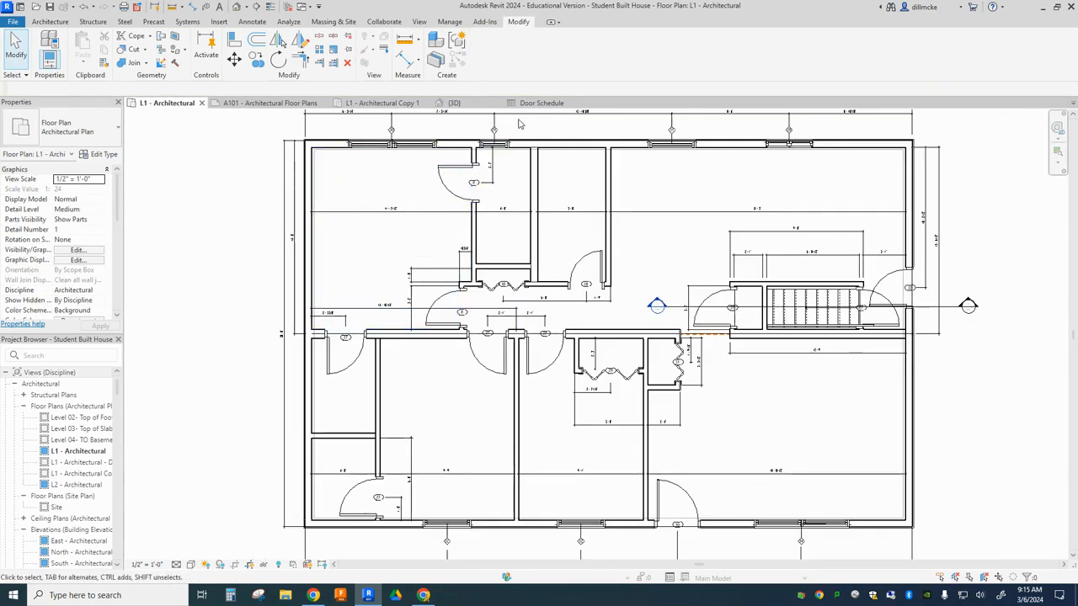
# Sort the door schedule by Type Mark in ascending order and turn off itemizing every instance
pyautogui.click(537, 103)
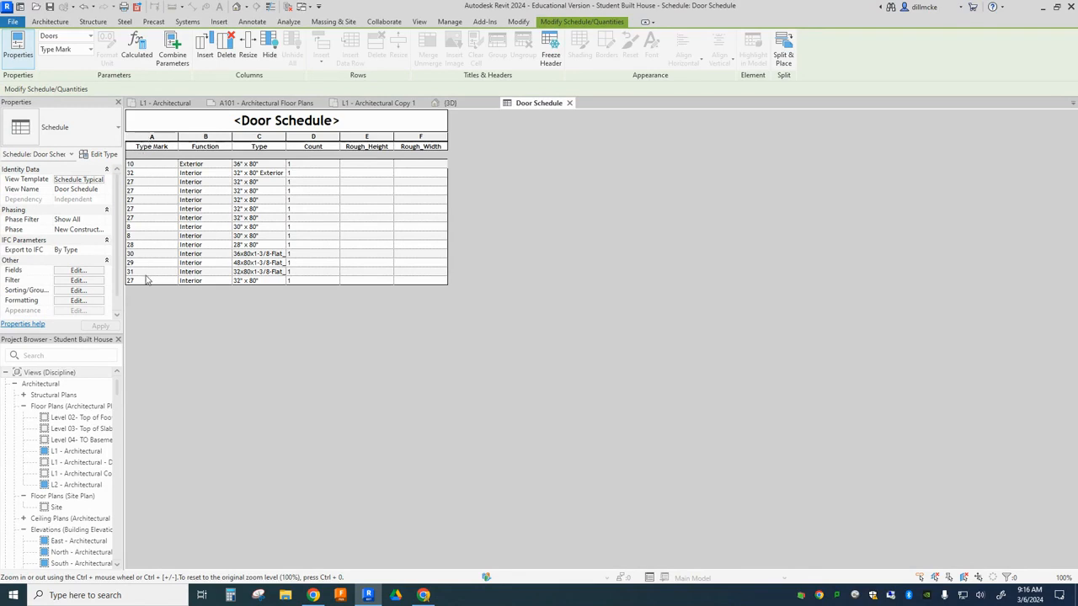
pyautogui.click(76, 291)
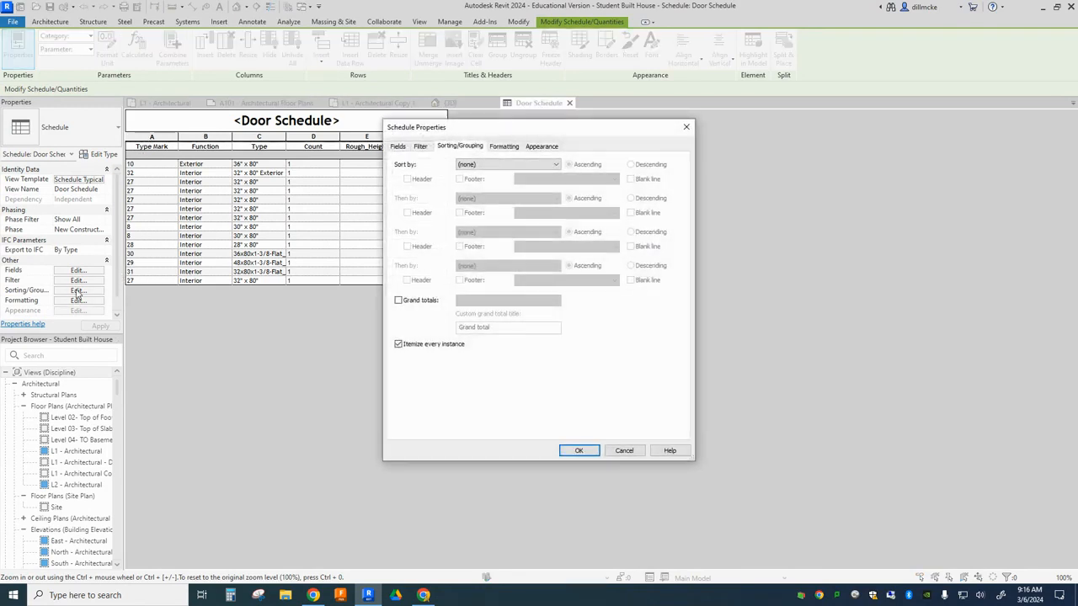
pyautogui.click(474, 165)
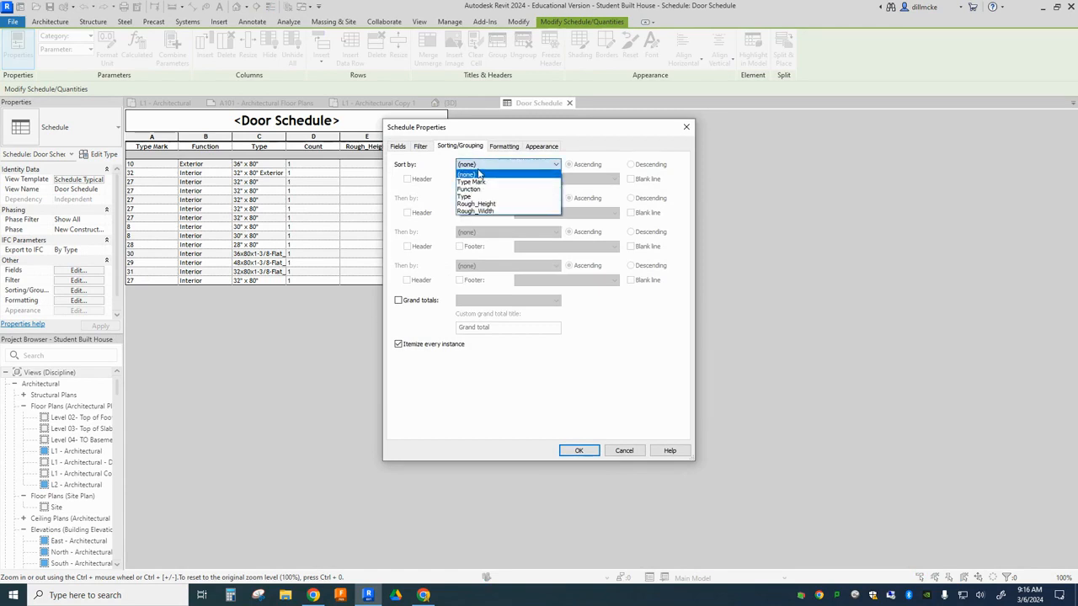
pyautogui.click(477, 175)
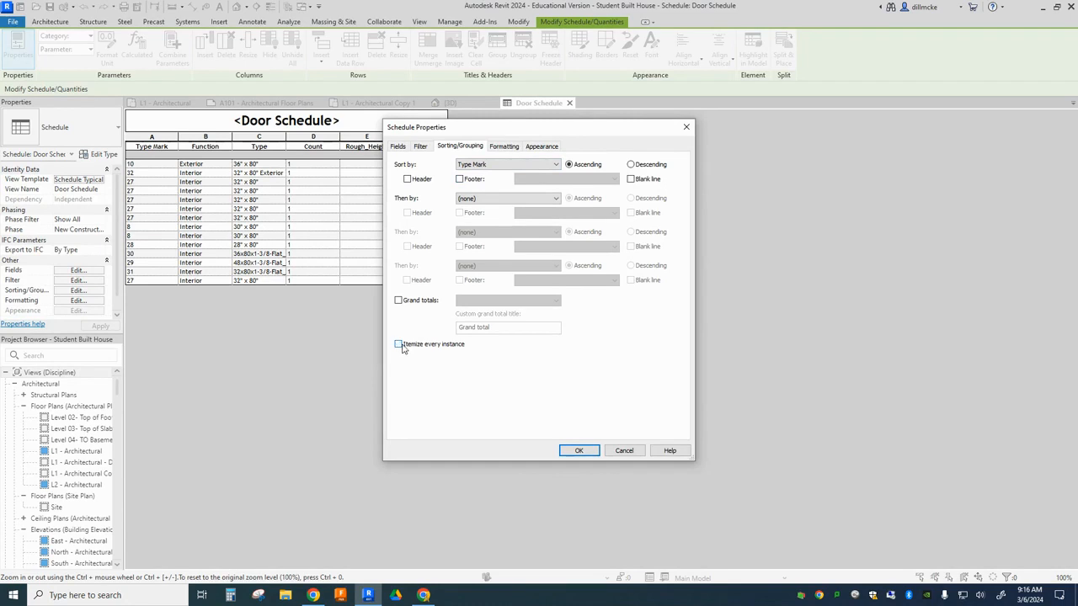
pyautogui.click(594, 452)
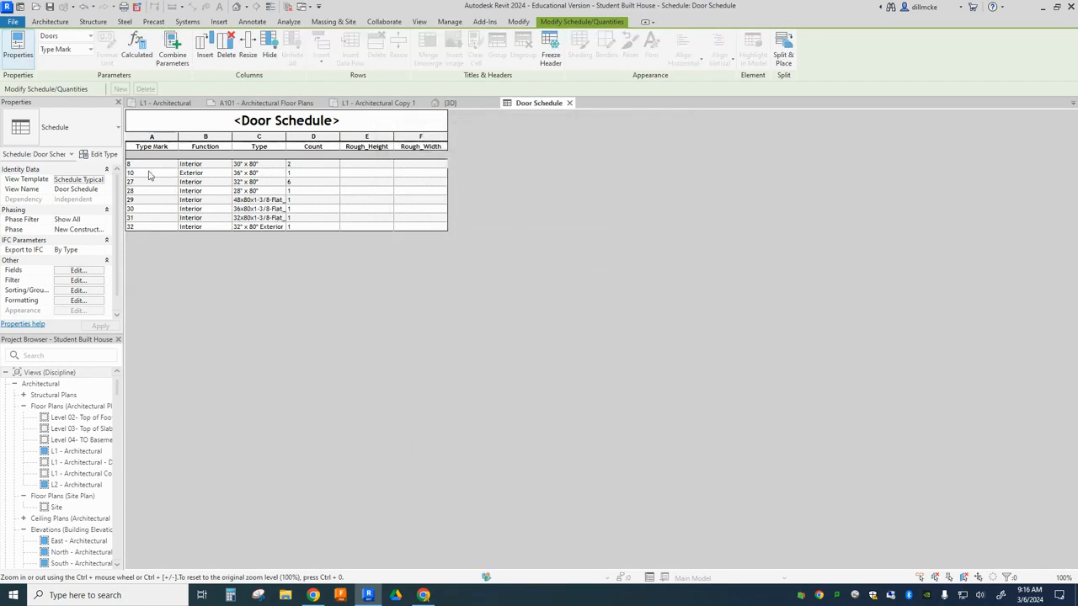
# Set the Function of the 32" x 80" Exterior door type to Exterior, using the right exterior wall's door in the L1 - Architectural plan
pyautogui.click(180, 104)
pyautogui.doubleClick(912, 290)
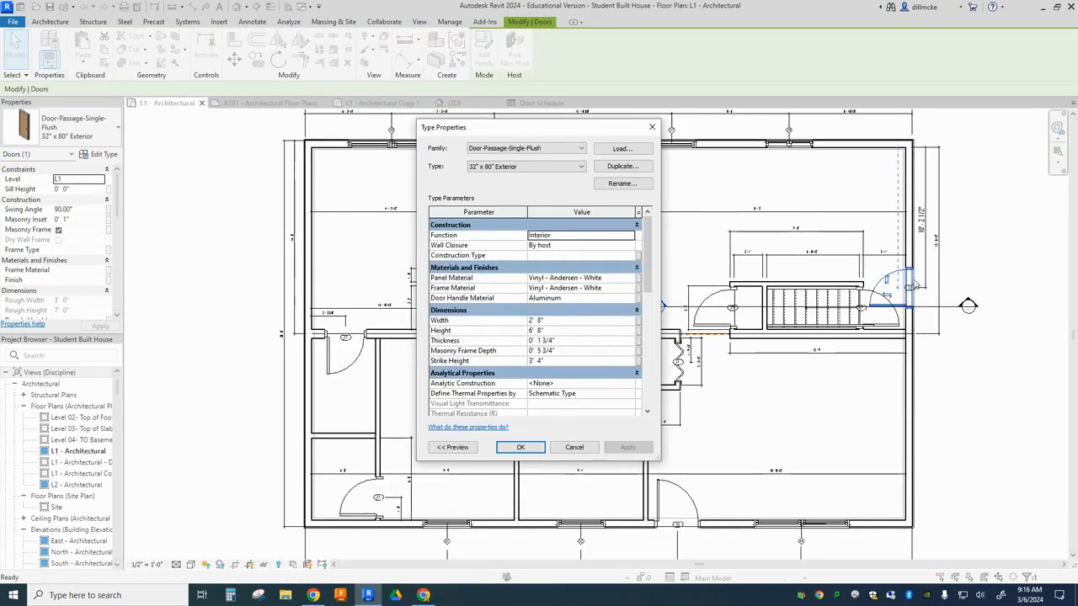
pyautogui.click(631, 239)
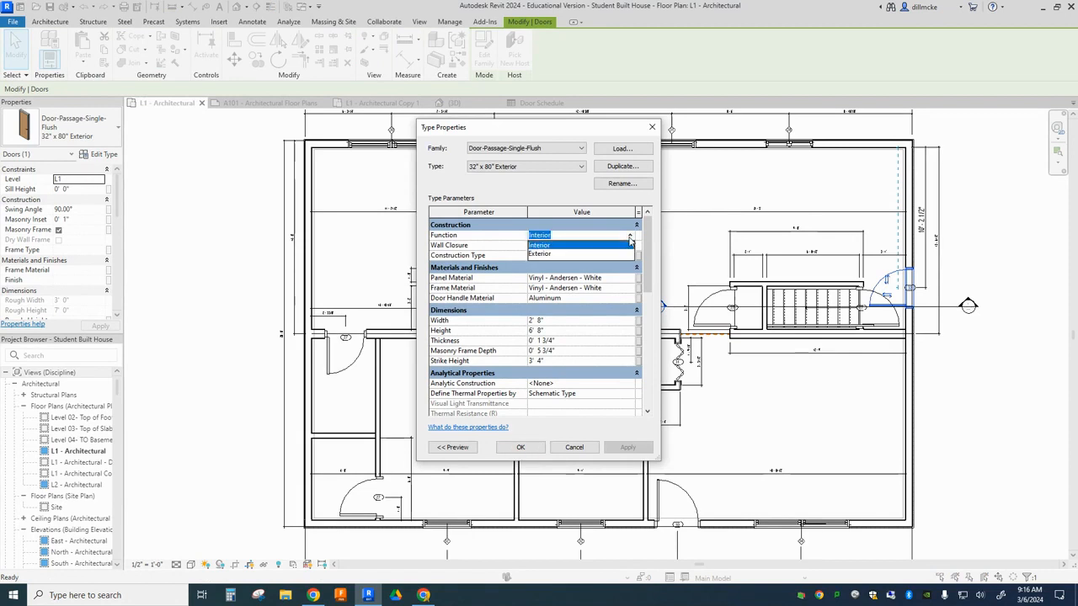
pyautogui.click(539, 255)
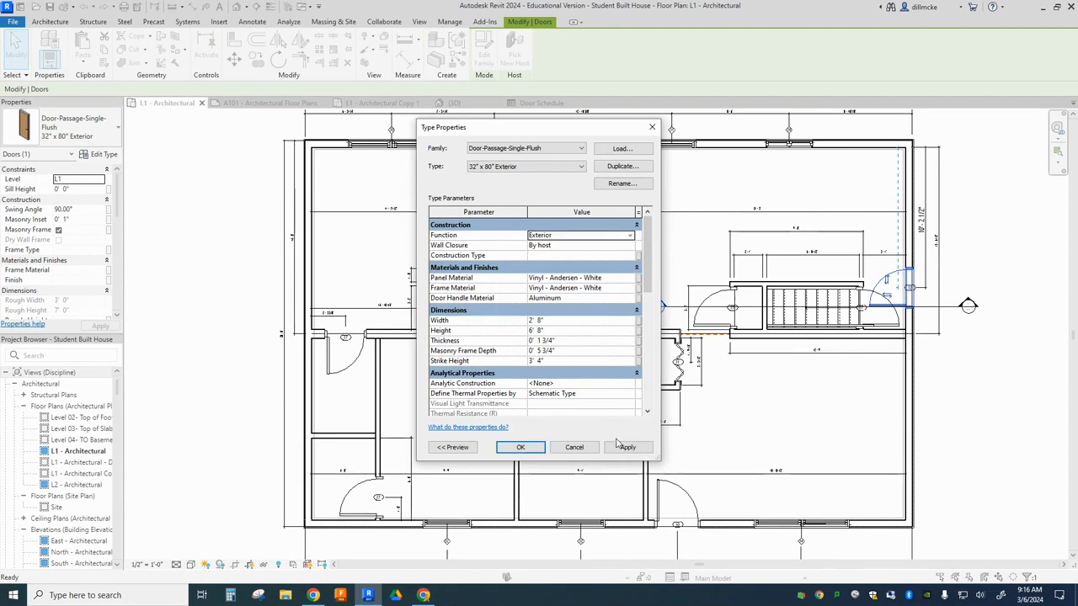
pyautogui.click(521, 447)
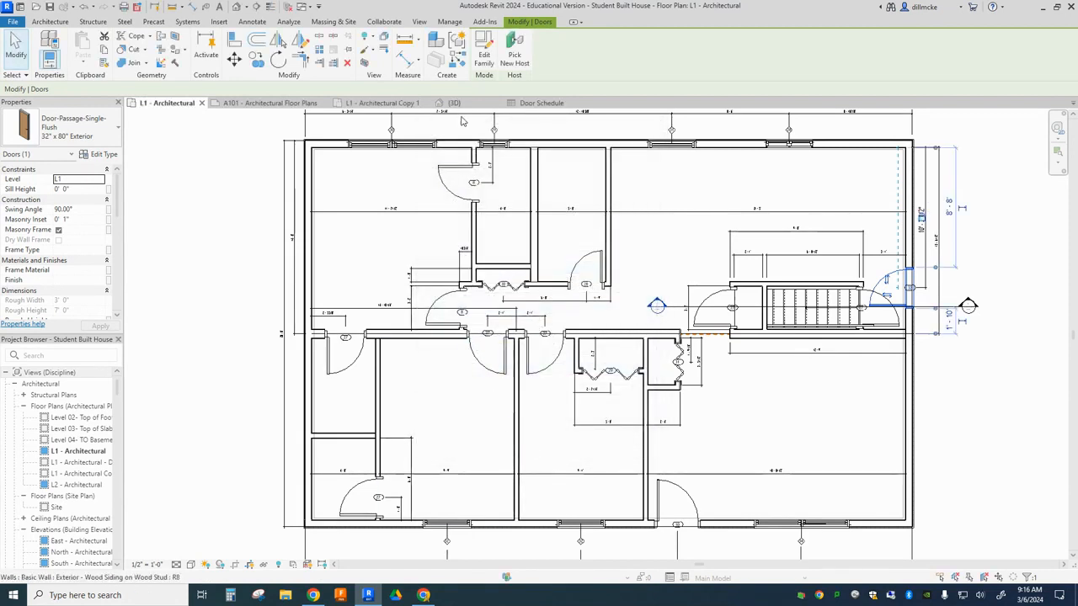
# Return to the door schedule and widen its Type column slightly
pyautogui.click(543, 102)
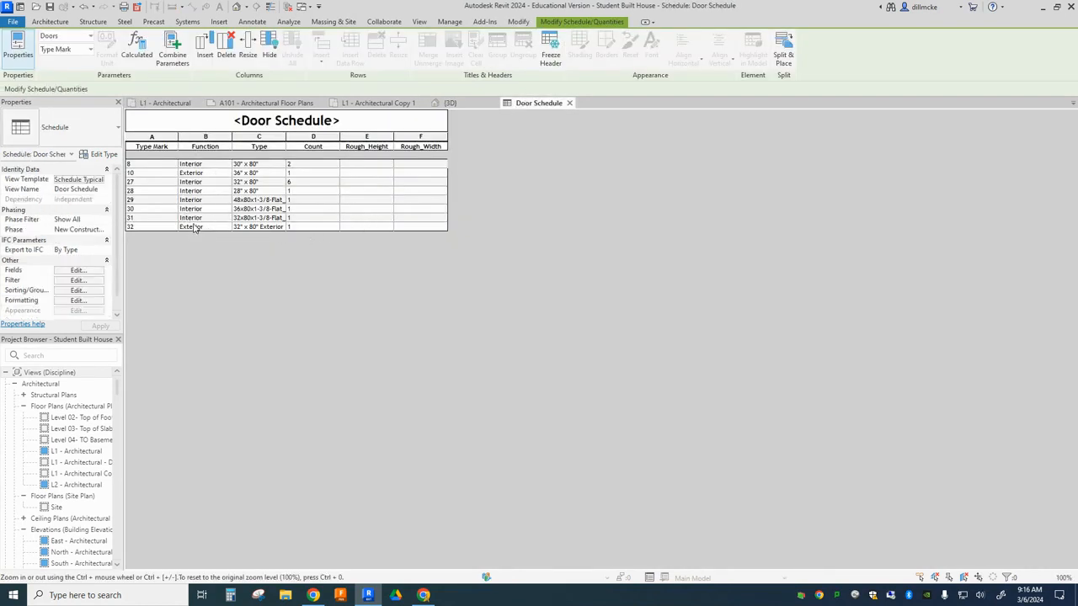
pyautogui.click(272, 143)
pyautogui.moveTo(287, 139); pyautogui.dragTo(289, 164)
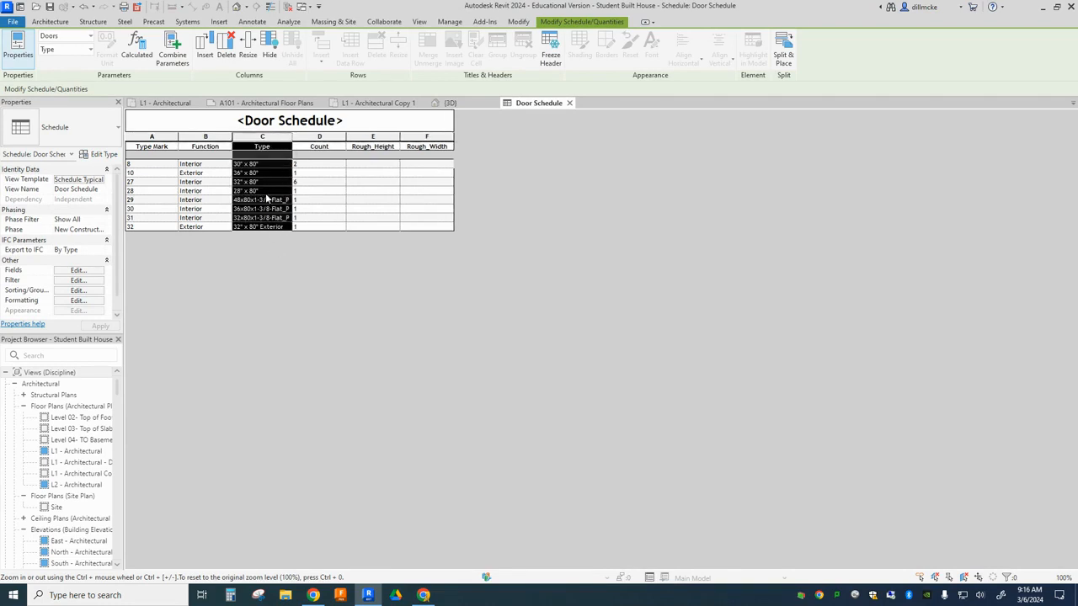
# Examine the long door type names and rough opening cells, comparing them with the door schedule in EXAMPLE_Student_Built_House.pdf in Chrome
pyautogui.click(266, 193)
pyautogui.click(267, 211)
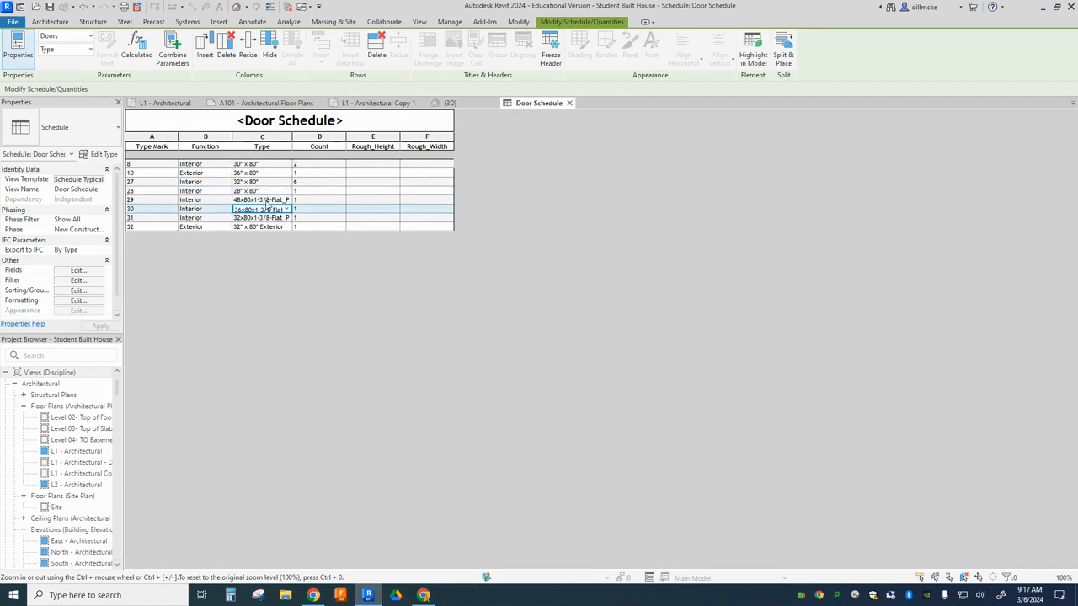
pyautogui.click(252, 201)
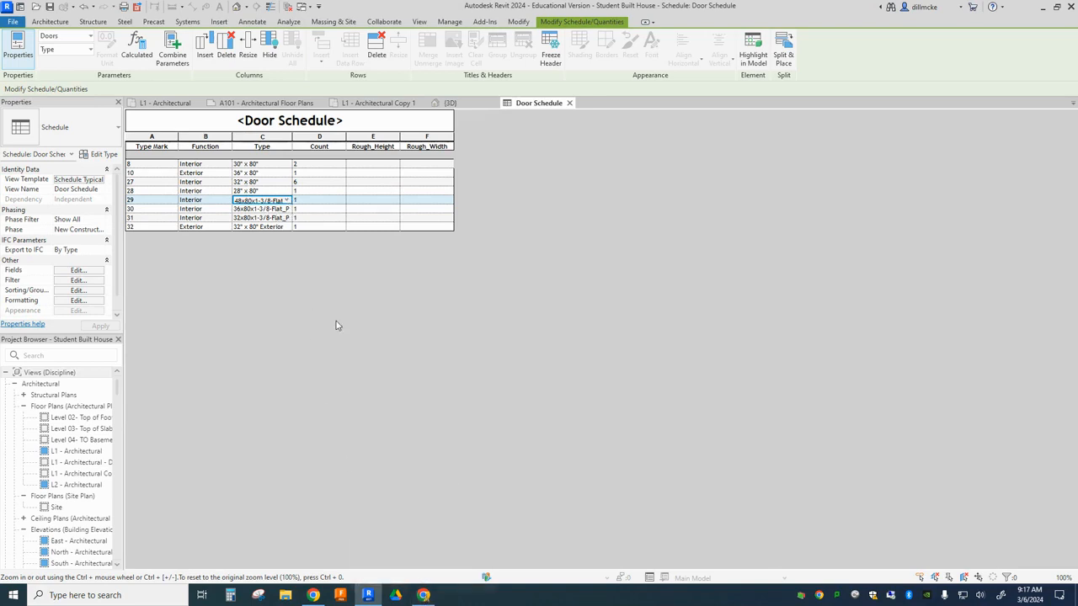
pyautogui.click(423, 595)
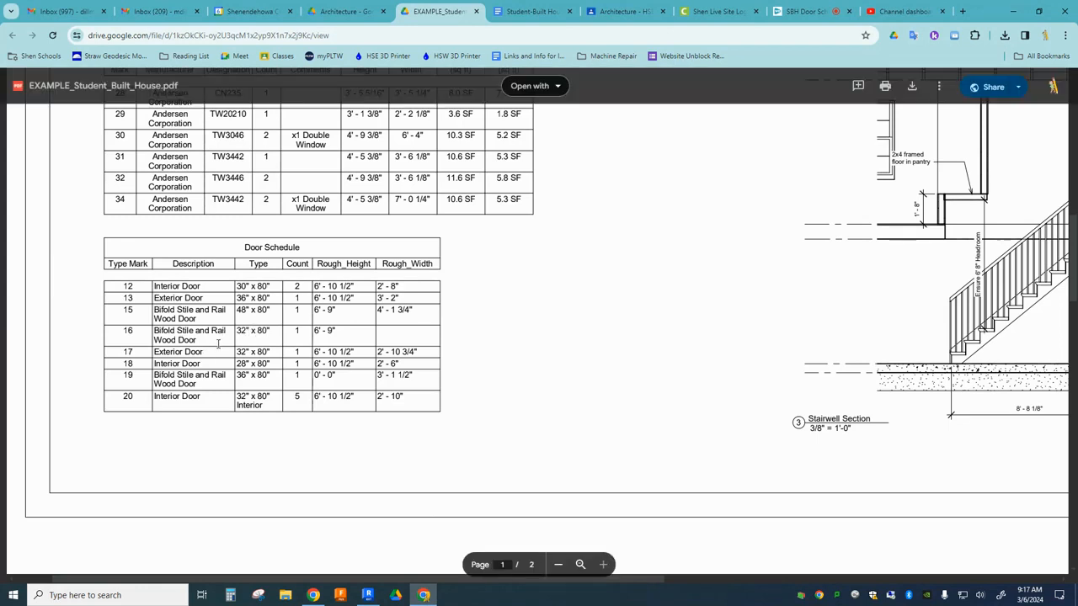
pyautogui.click(424, 596)
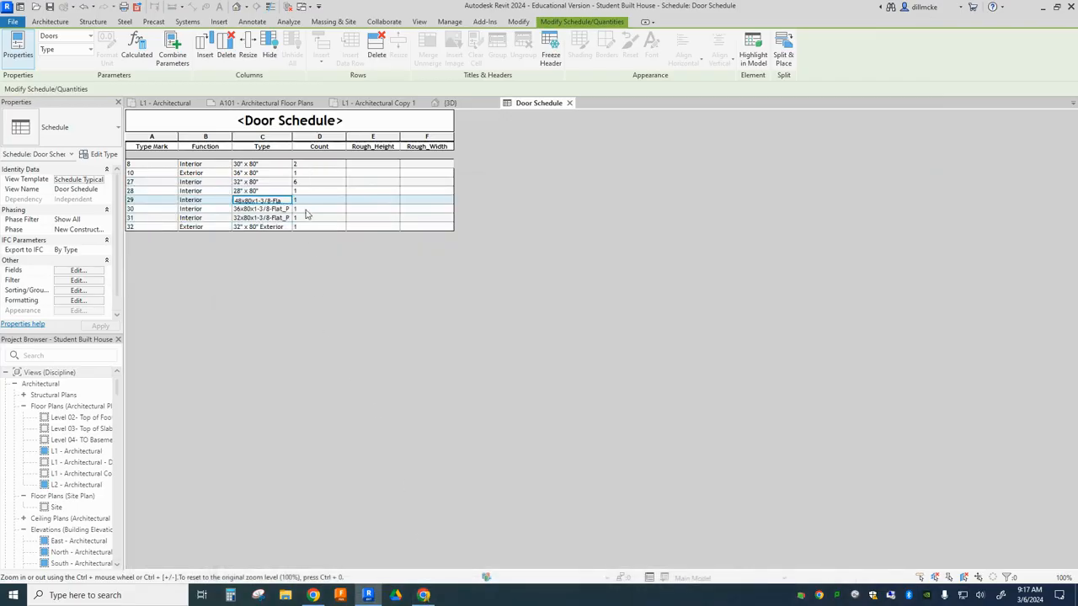
pyautogui.click(374, 165)
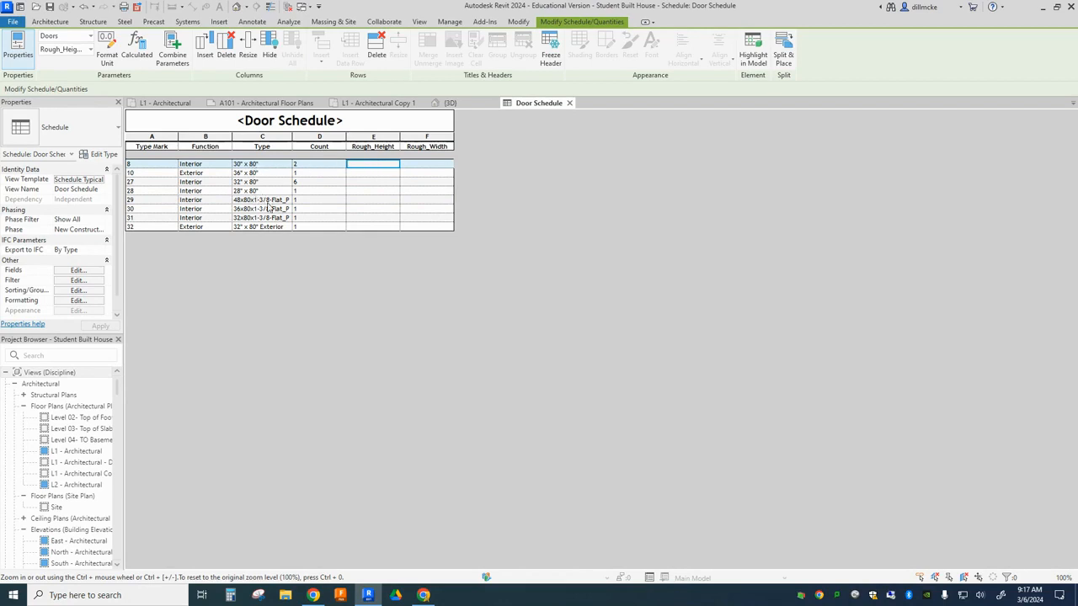
pyautogui.click(414, 164)
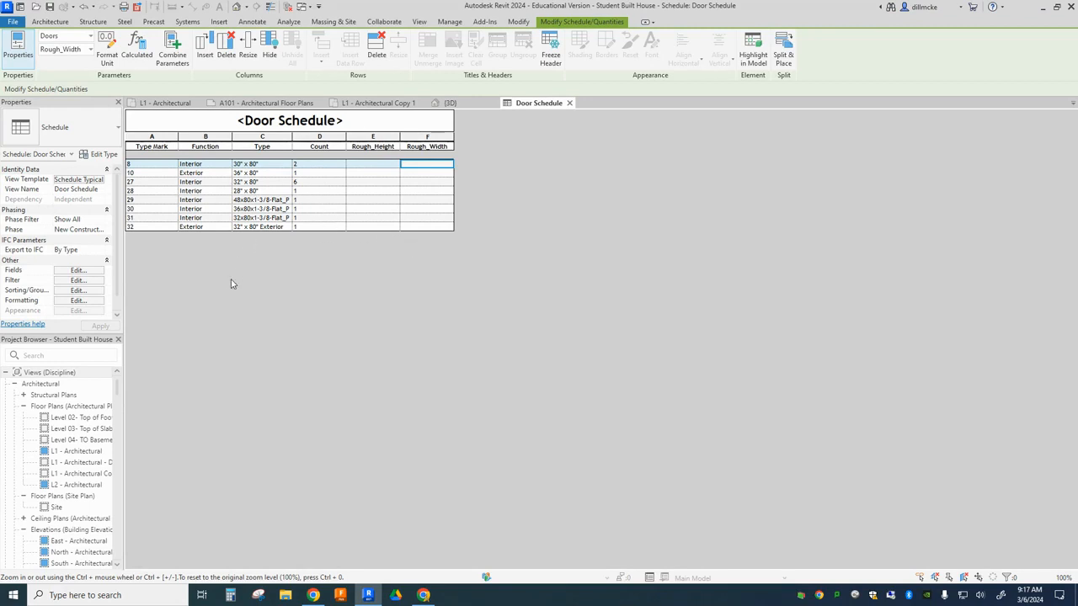
# Place the Door Schedule on the G100 - Cover sheet directly below the Window Schedule, aligned with its left edge, and deselect it
pyautogui.scroll(-5, 75, 456)
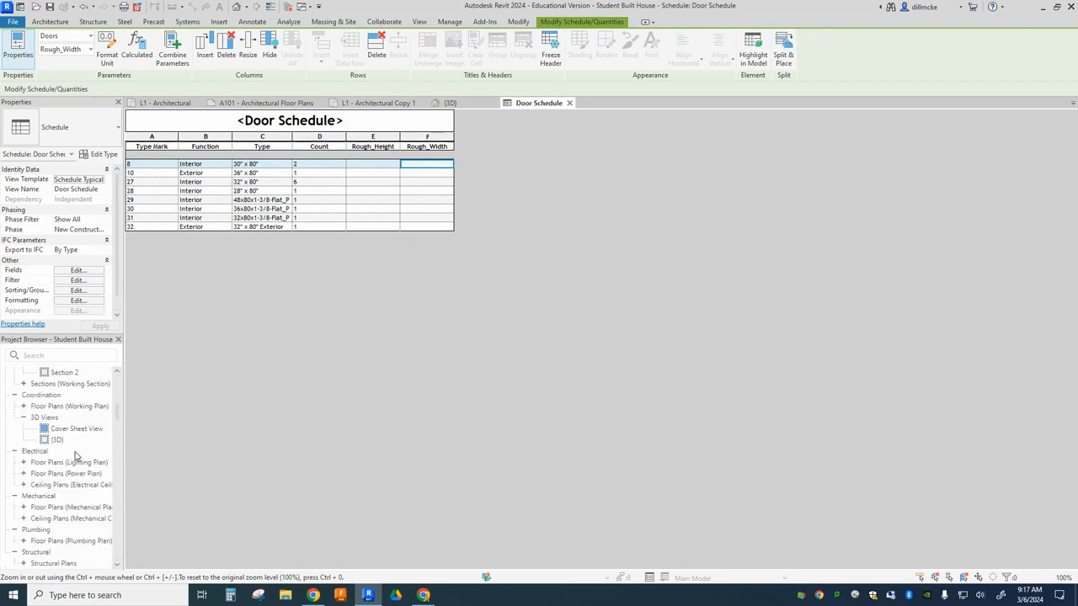
pyautogui.scroll(-6, 75, 456)
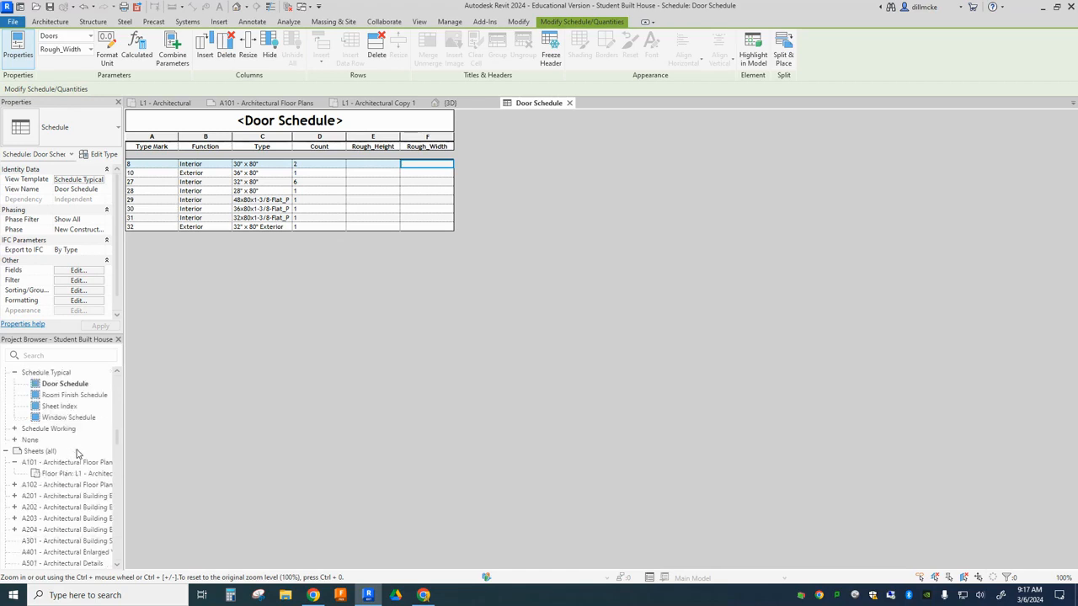
pyautogui.scroll(-1, 77, 455)
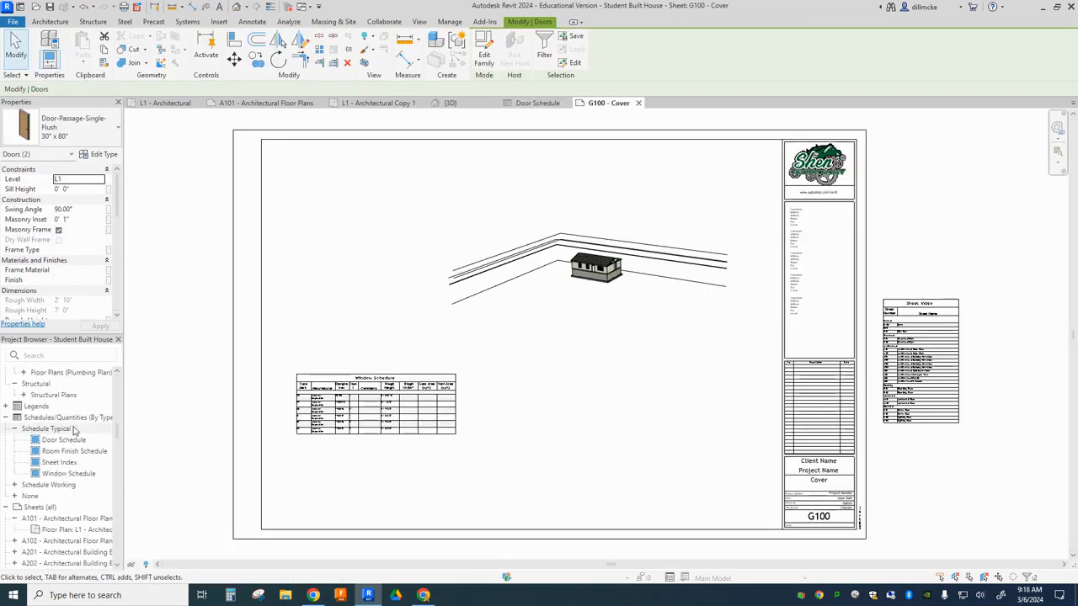
pyautogui.moveTo(68, 444); pyautogui.dragTo(311, 446)
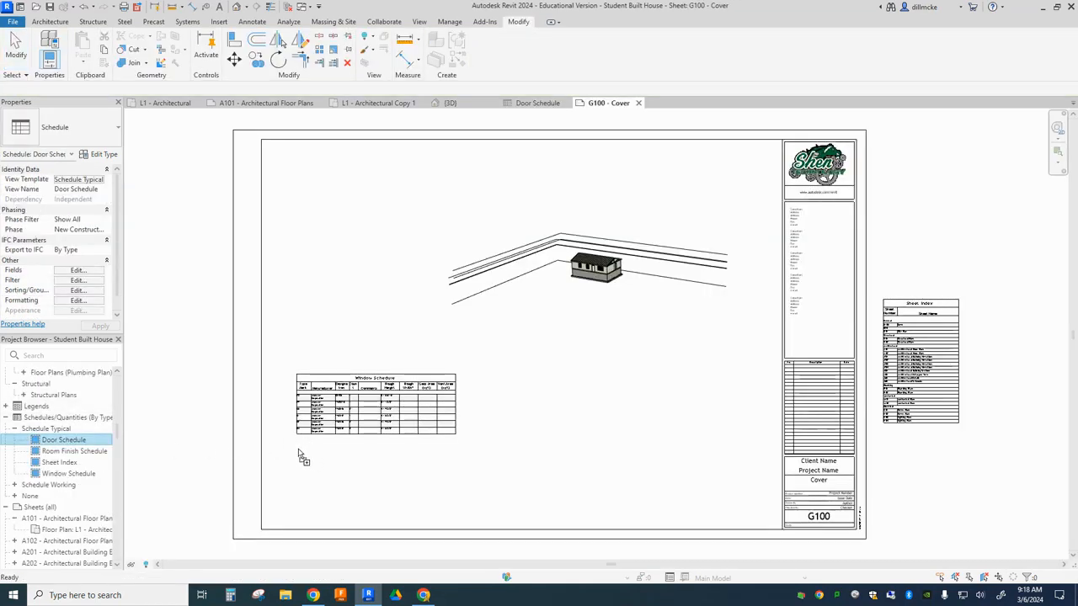
pyautogui.click(352, 477)
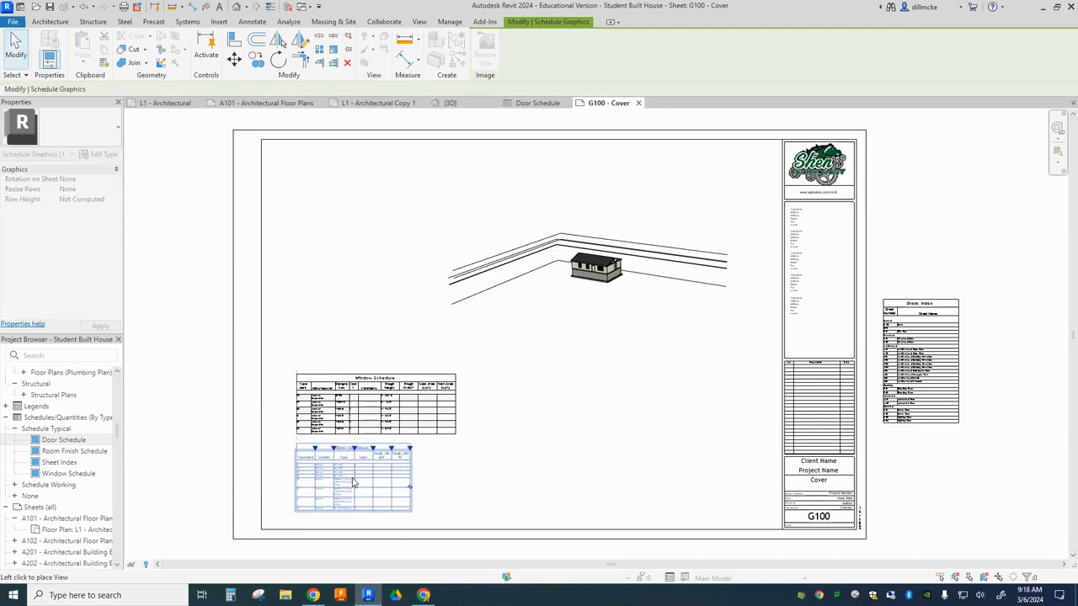
pyautogui.scroll(3, 336, 471)
pyautogui.scroll(-2, 277, 463)
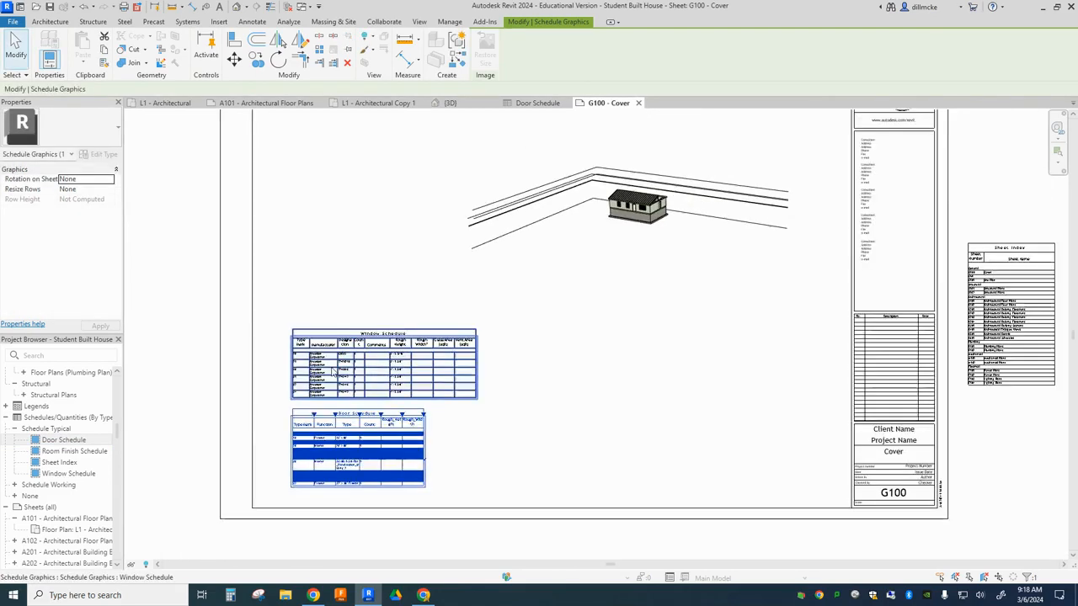
pyautogui.scroll(3, 274, 461)
pyautogui.click(242, 418)
pyautogui.scroll(3, 264, 413)
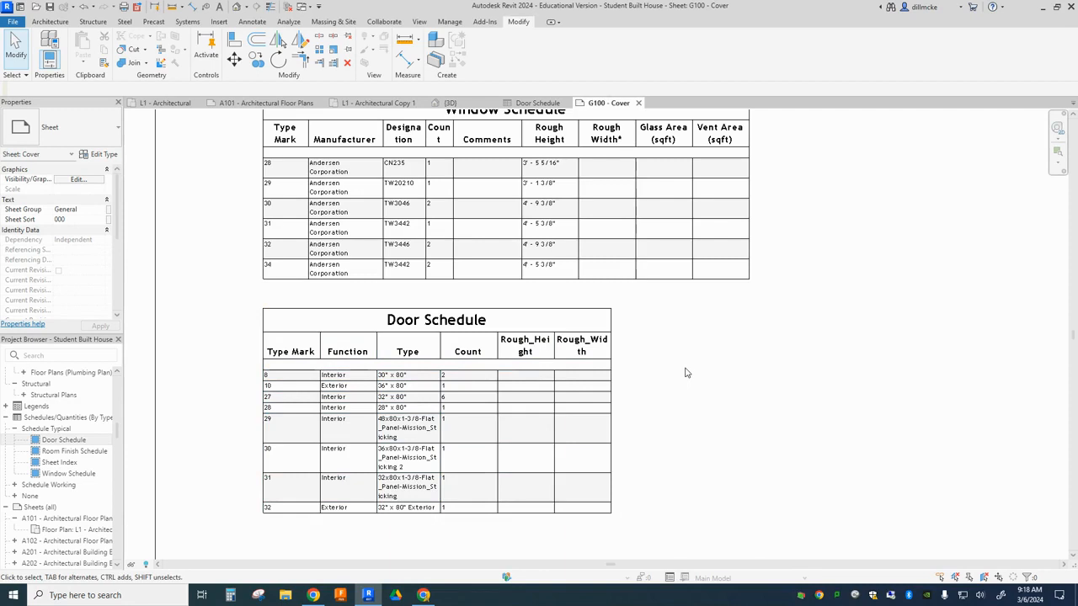
pyautogui.scroll(-2, 407, 407)
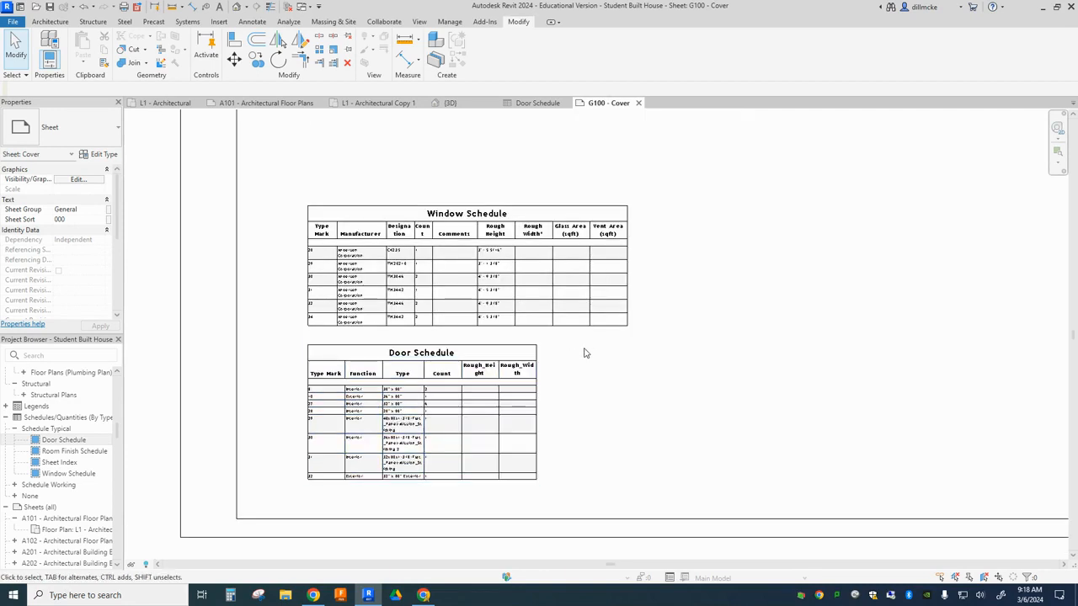